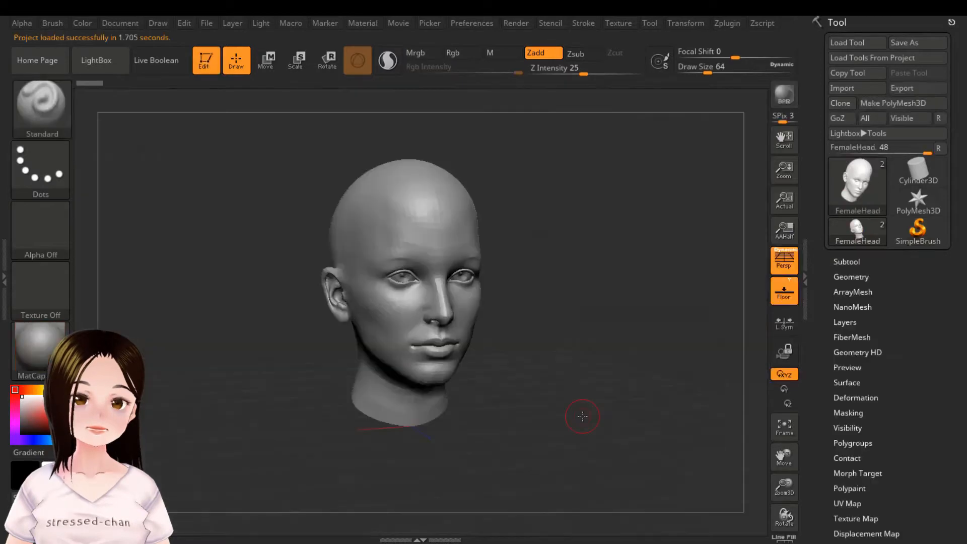
Step: Set the draw size to 44 and try out a mask stroke on the forehead of the head model
left_click_drag(610, 326, 599, 288)
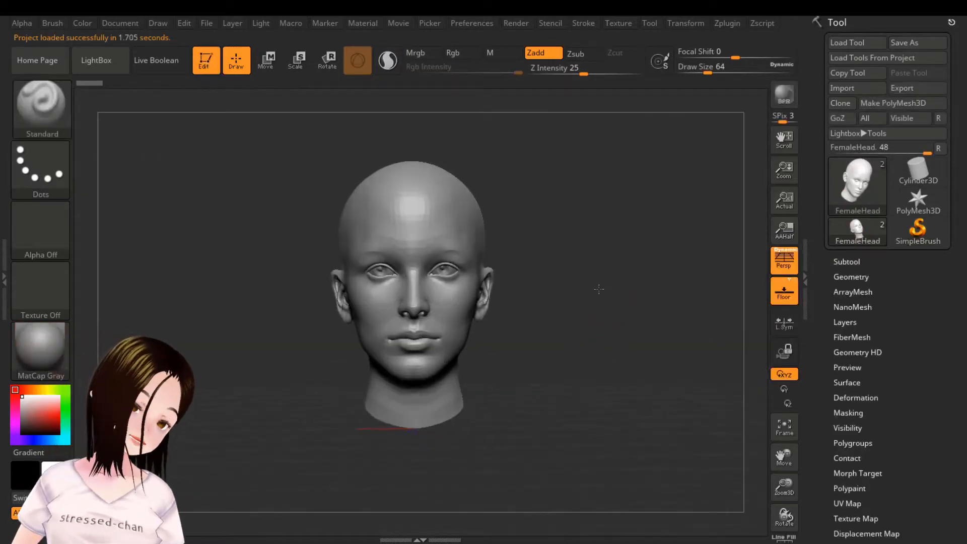
right_click_drag(596, 291, 616, 322, "ctrl")
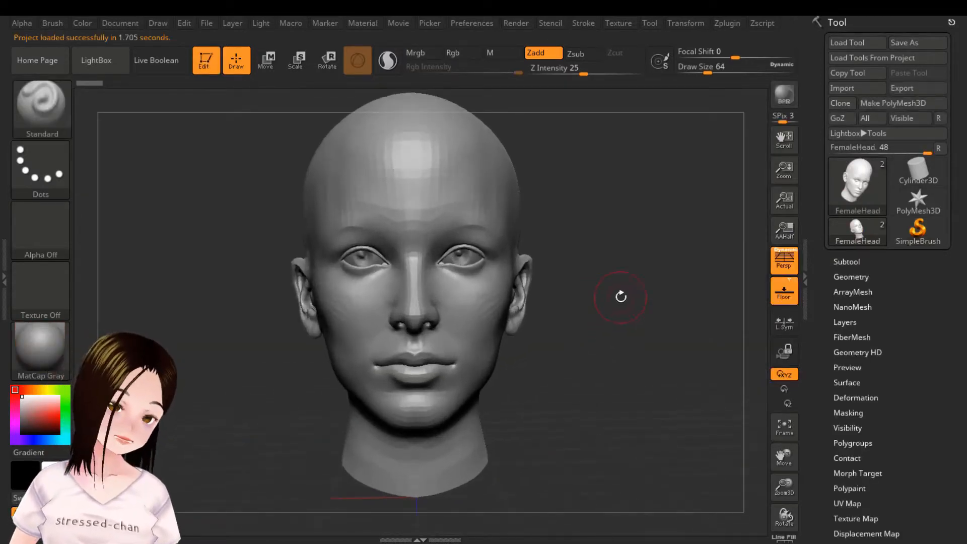
left_click_drag(620, 297, 629, 314, "alt")
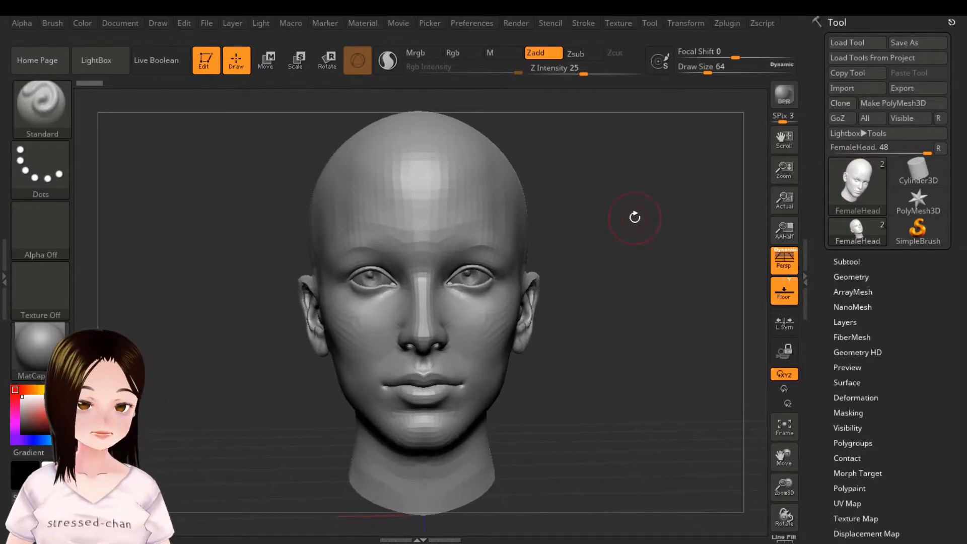
left_click_drag(635, 218, 651, 244, "alt")
right_click_drag(657, 250, 656, 250, "ctrl")
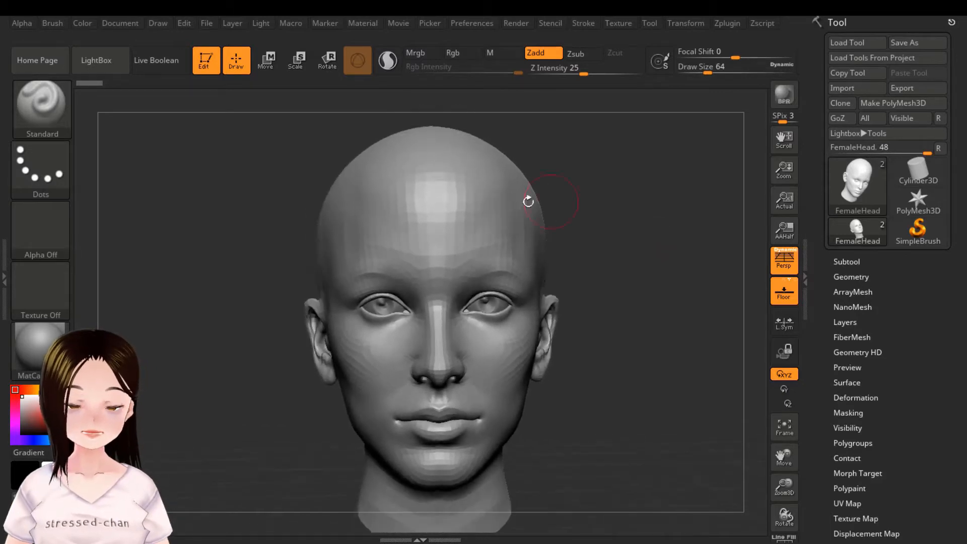
key("bracketleft")
key("bracketleft")
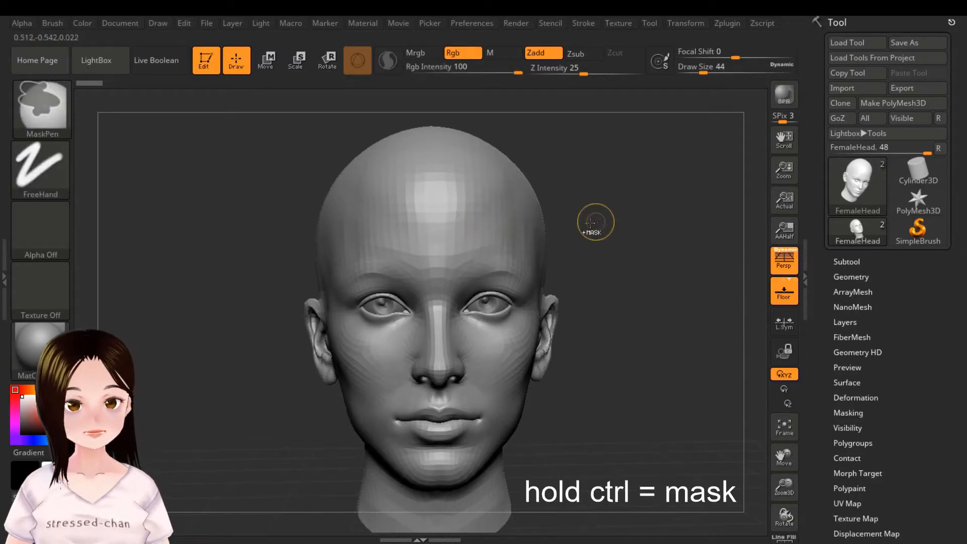
mouse_move(477, 231)
left_mouse_down("ctrl")
mouse_move(379, 235)
mouse_move(331, 251)
mouse_move(462, 238)
mouse_move(413, 236)
left_mouse_up("ctrl")
mouse_move(641, 249)
left_mouse_down()
mouse_move(656, 260)
mouse_move(652, 243)
mouse_move(682, 264)
mouse_move(650, 241)
left_mouse_up()
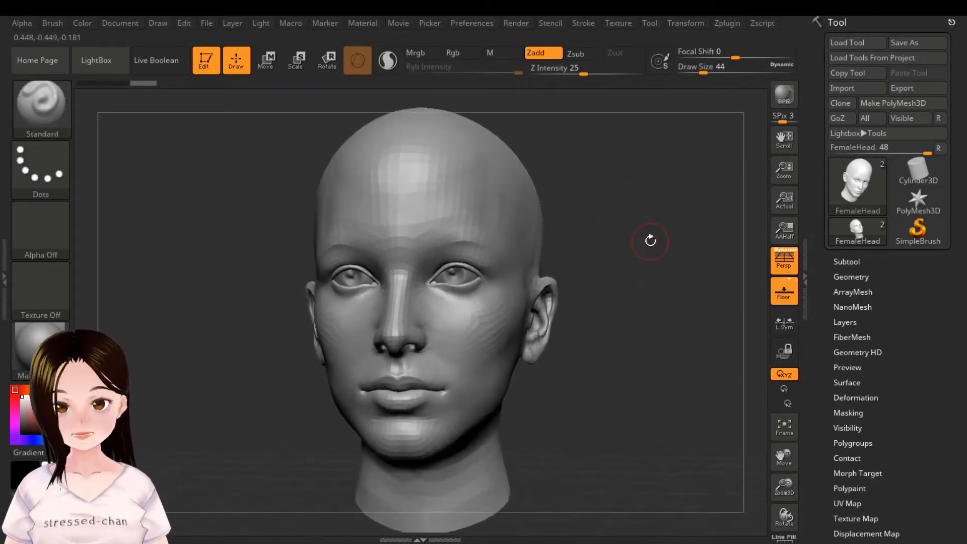
Step: Subdivide the head mesh up to subdivision level 3
left_click_drag(824, 354, 824, 289)
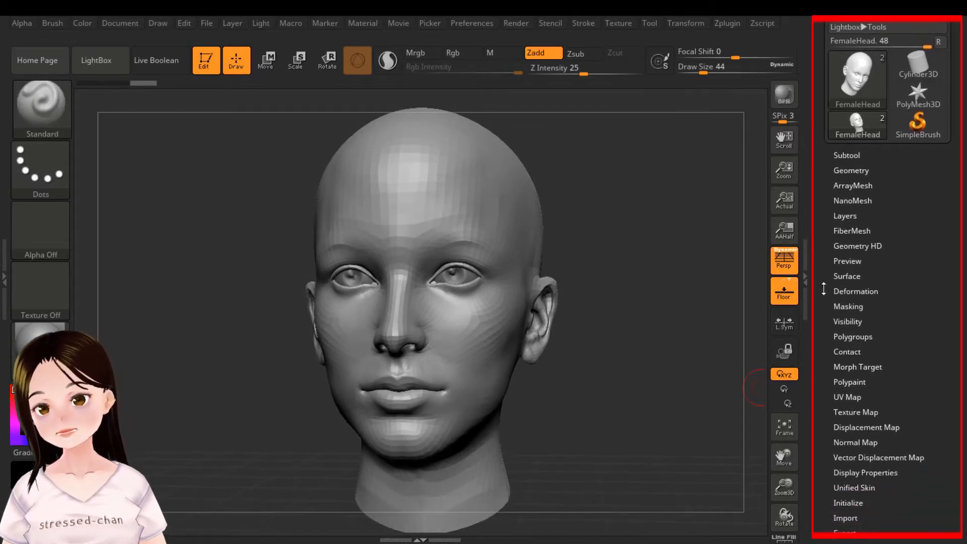
left_click_drag(820, 170, 818, 154)
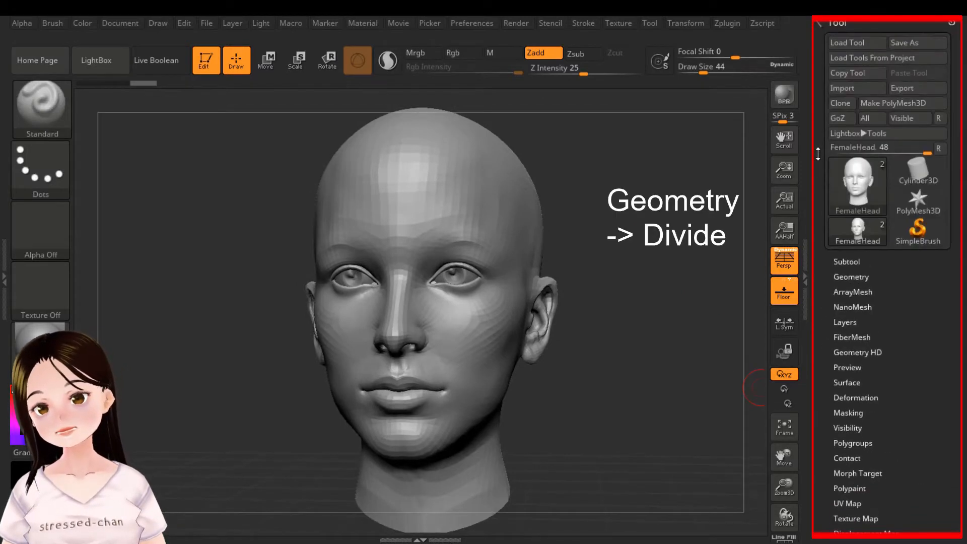
left_click(845, 276)
left_click_drag(819, 339, 824, 246)
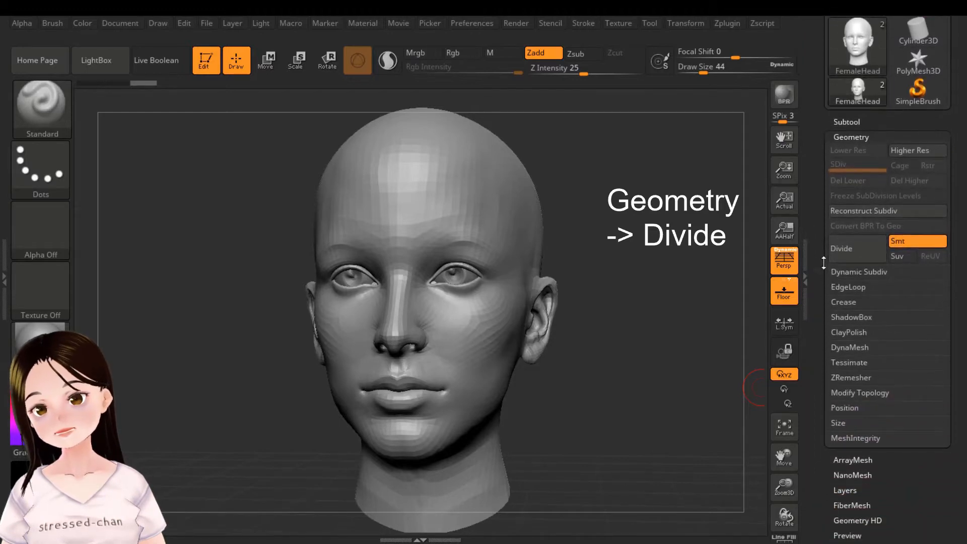
left_click(857, 252)
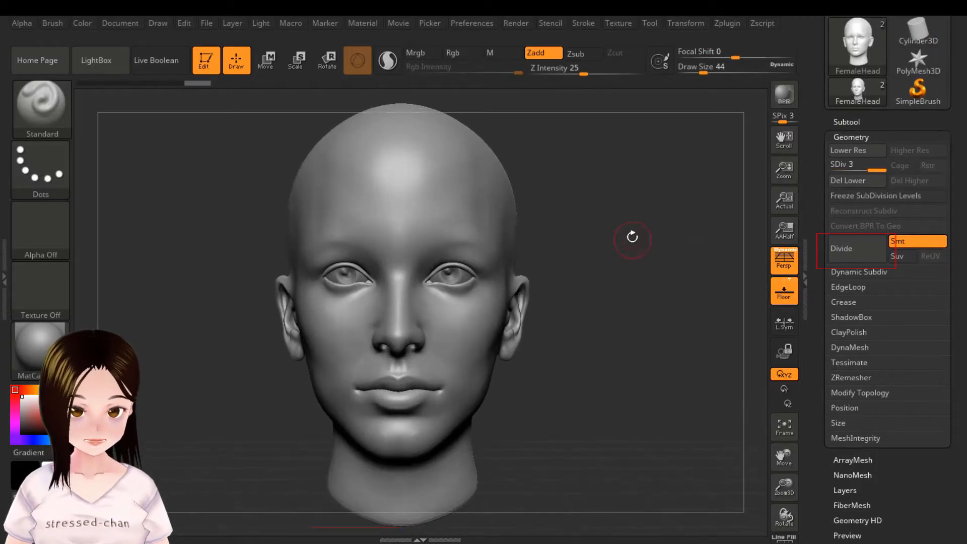
Step: Try a mask band across the forehead of the subdivided head, and clear it
left_click_drag(630, 233, 573, 216)
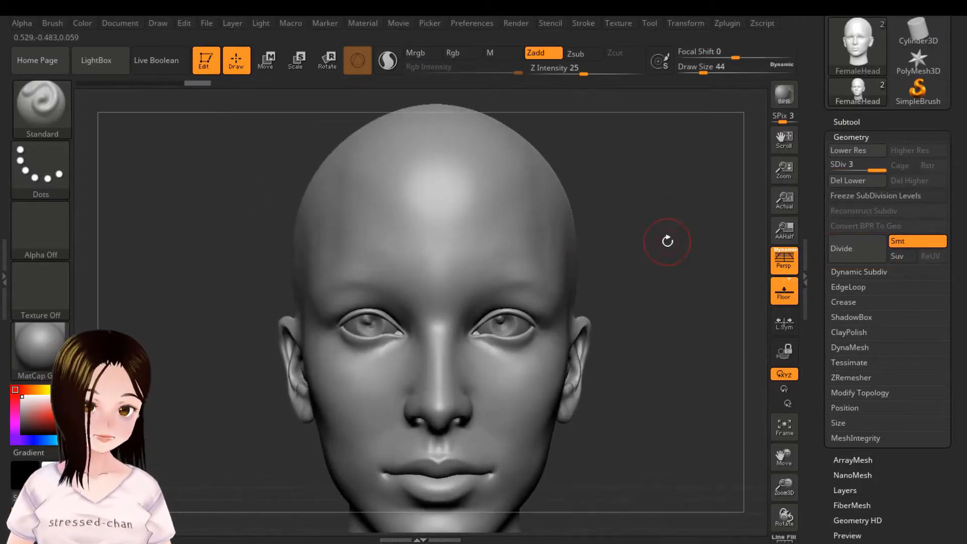
mouse_move(526, 236)
left_mouse_down("ctrl")
mouse_move(470, 238)
mouse_move(453, 262)
mouse_move(491, 257)
mouse_move(469, 206)
mouse_move(527, 245)
left_mouse_up("ctrl")
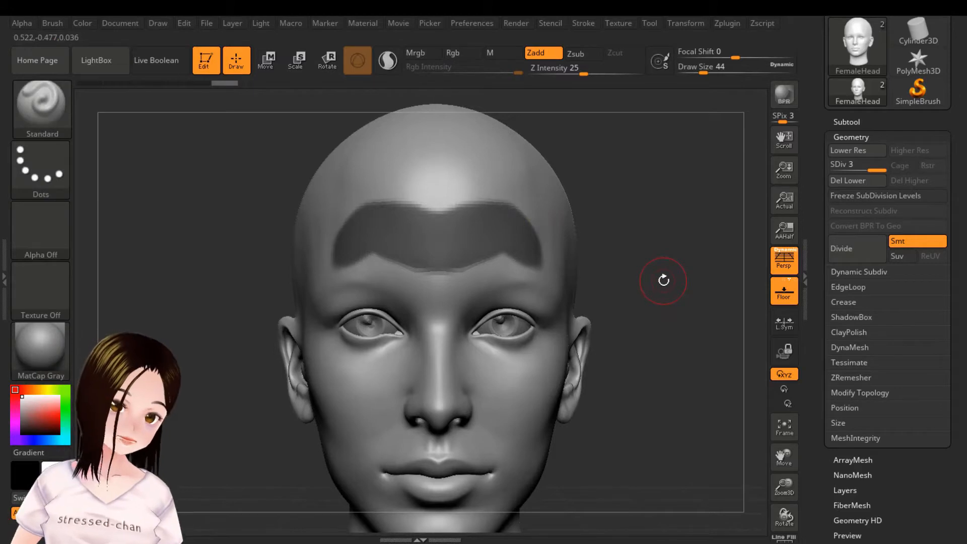
left_click_drag(663, 281, 665, 282, "ctrl")
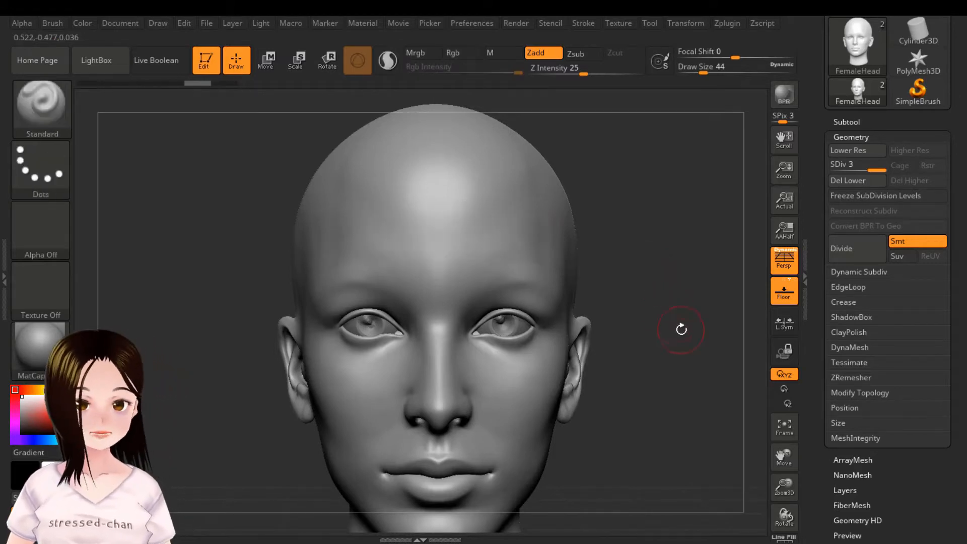
Step: Paint a symmetrical eye-mask shape over the forehead, temples, nose bridge and upper cheeks, leaving the eyes and nose tip unmasked
left_click_drag(681, 333, 678, 287)
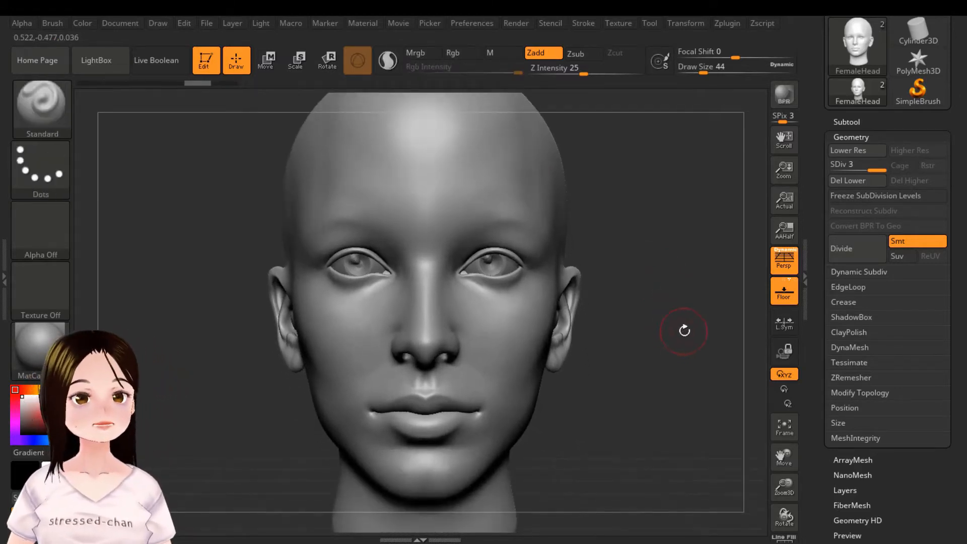
left_click_drag(684, 330, 711, 367)
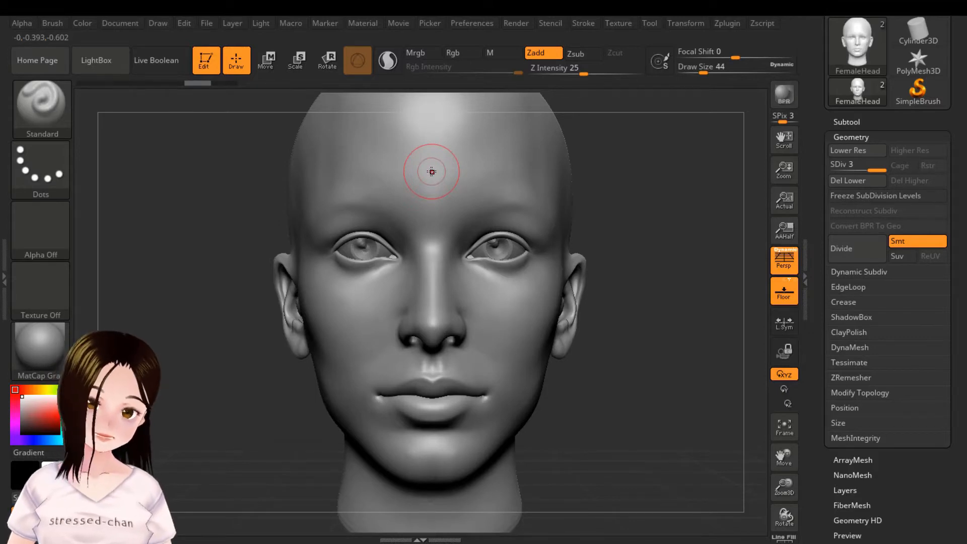
key("ctrl")
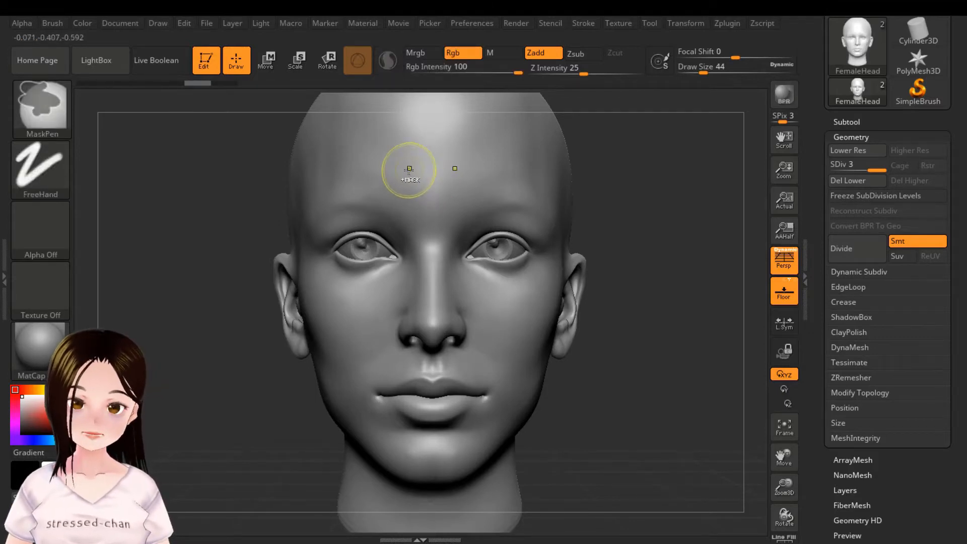
mouse_move(410, 169)
left_mouse_down("ctrl")
mouse_move(493, 171)
mouse_move(538, 188)
mouse_move(560, 250)
mouse_move(550, 285)
mouse_move(502, 310)
mouse_move(446, 297)
mouse_move(395, 201)
mouse_move(303, 227)
mouse_move(383, 219)
mouse_move(408, 260)
mouse_move(357, 283)
mouse_move(301, 272)
left_mouse_up("ctrl")
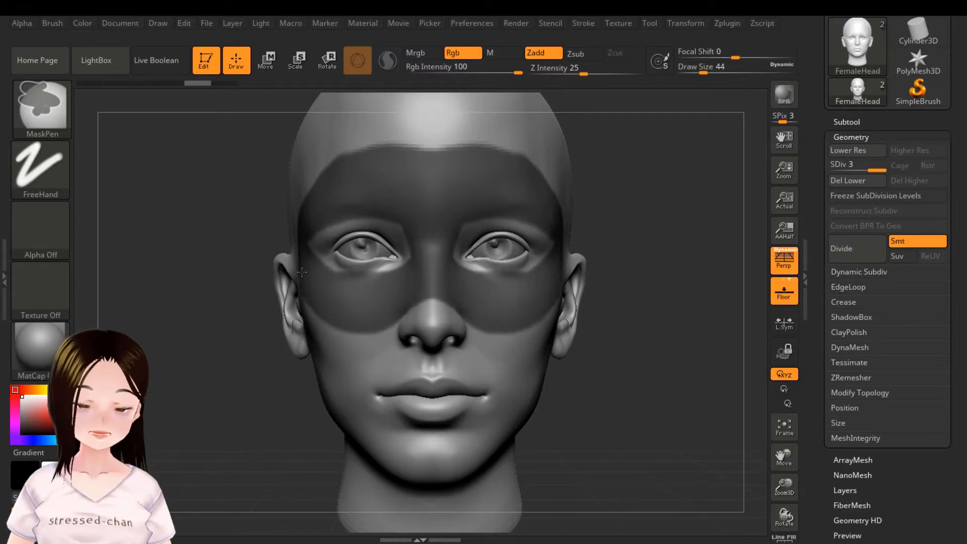
left_click_drag(594, 300, 700, 300)
left_click_drag(190, 244, 215, 263, "ctrl")
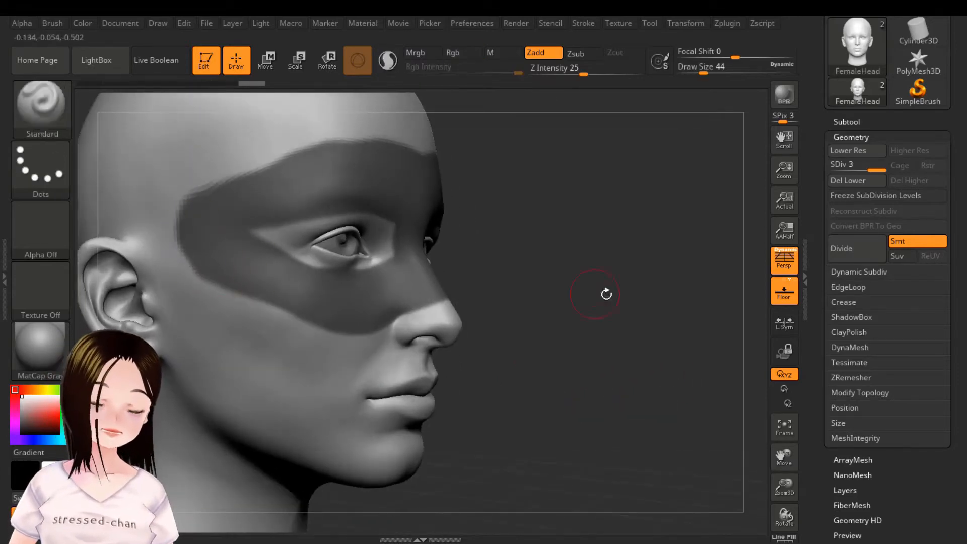
Step: Touch up the painted mask and round off its upper edge at the centre of the forehead
mouse_move(607, 295)
left_mouse_down()
mouse_move(584, 294)
mouse_move(654, 302)
left_mouse_up()
key("ctrl+z")
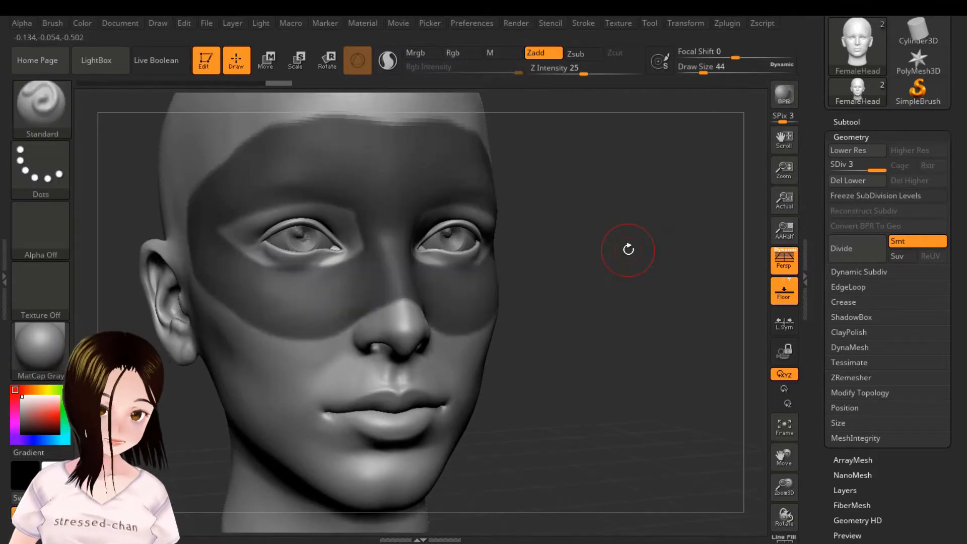
left_click_drag(594, 217, 535, 215)
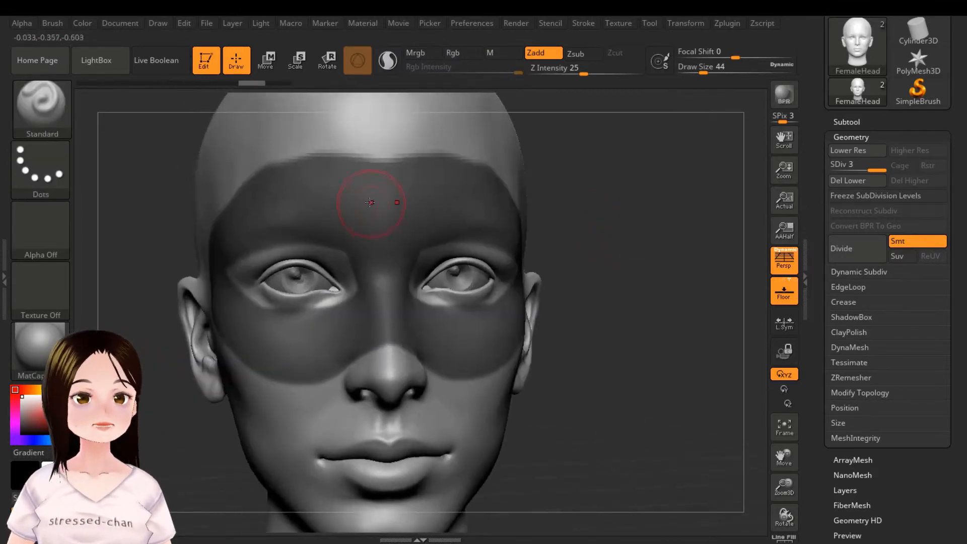
mouse_move(346, 190)
left_mouse_down("ctrl")
mouse_move(373, 154)
mouse_move(353, 148)
mouse_move(316, 178)
mouse_move(293, 179)
mouse_move(387, 162)
left_mouse_up("ctrl")
mouse_move(660, 292)
left_mouse_down()
mouse_move(645, 288)
mouse_move(659, 293)
left_mouse_up()
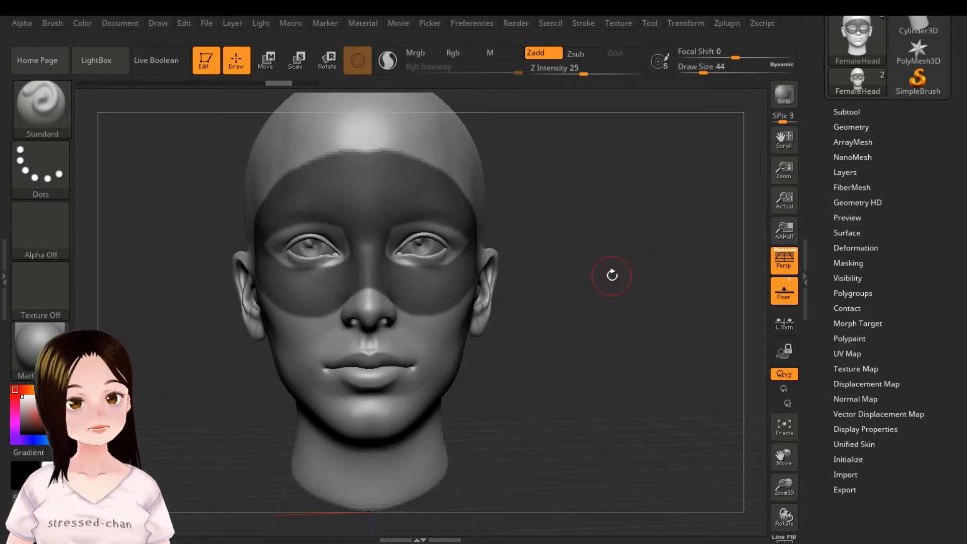
Step: Preview extracting the masked area as a separate mesh with smoothness 5 and thickness 0.02
left_click(860, 113)
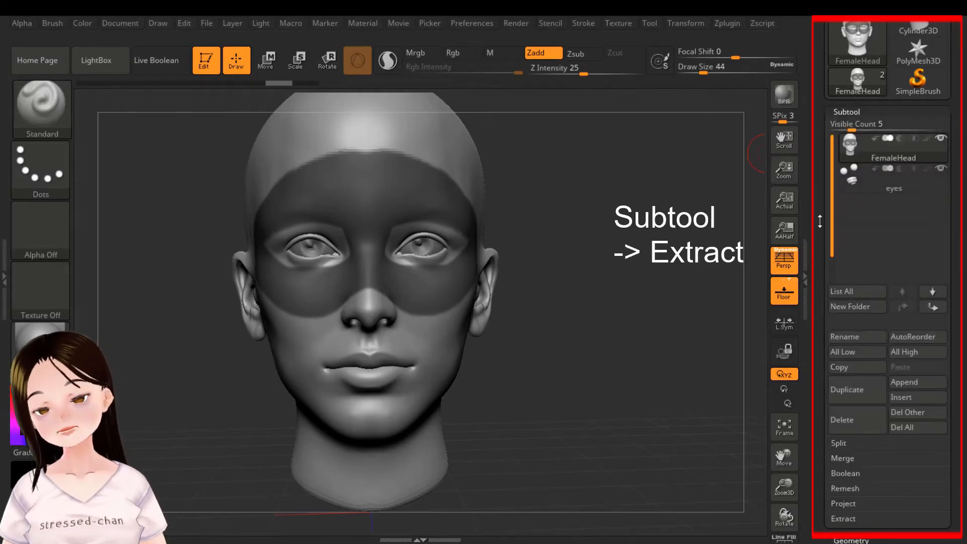
left_click_drag(821, 264, 828, 197)
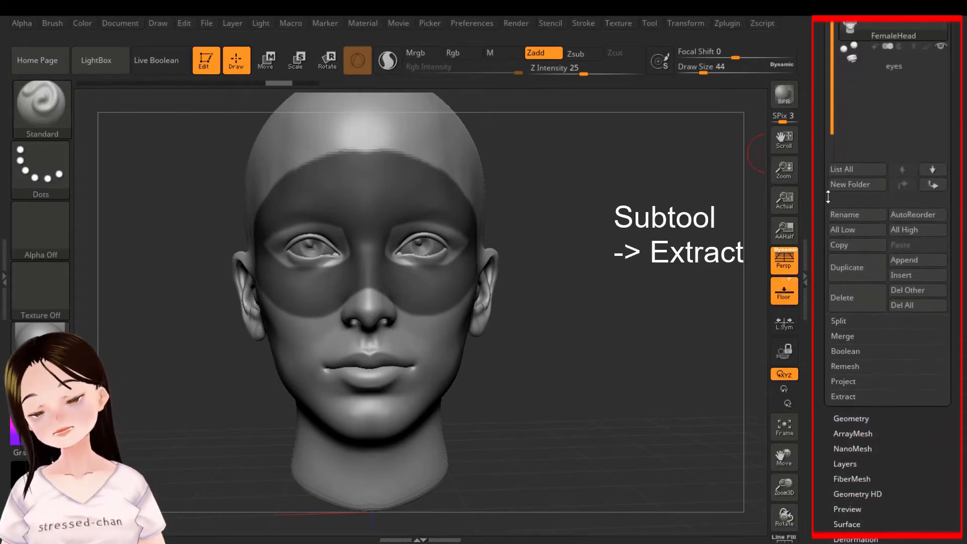
left_click(847, 396)
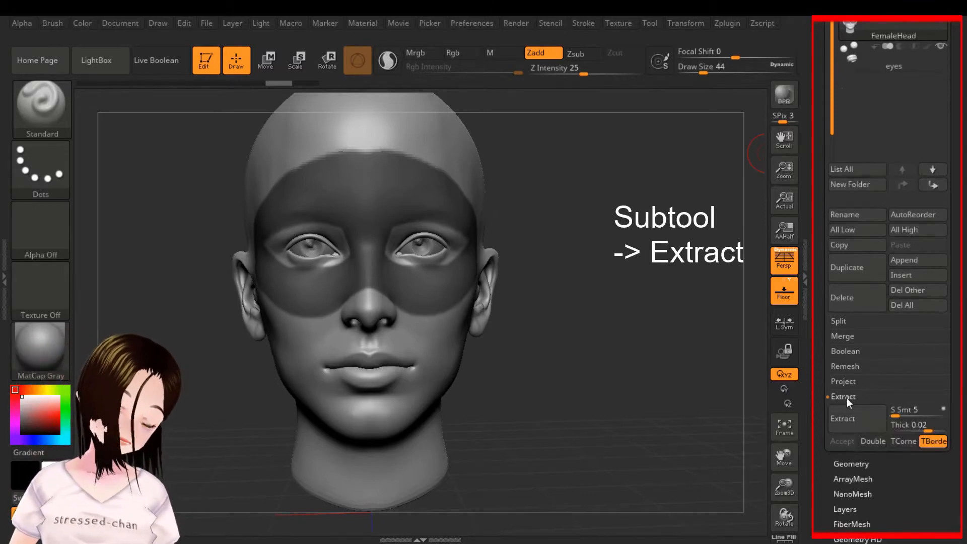
left_click_drag(817, 378, 821, 271)
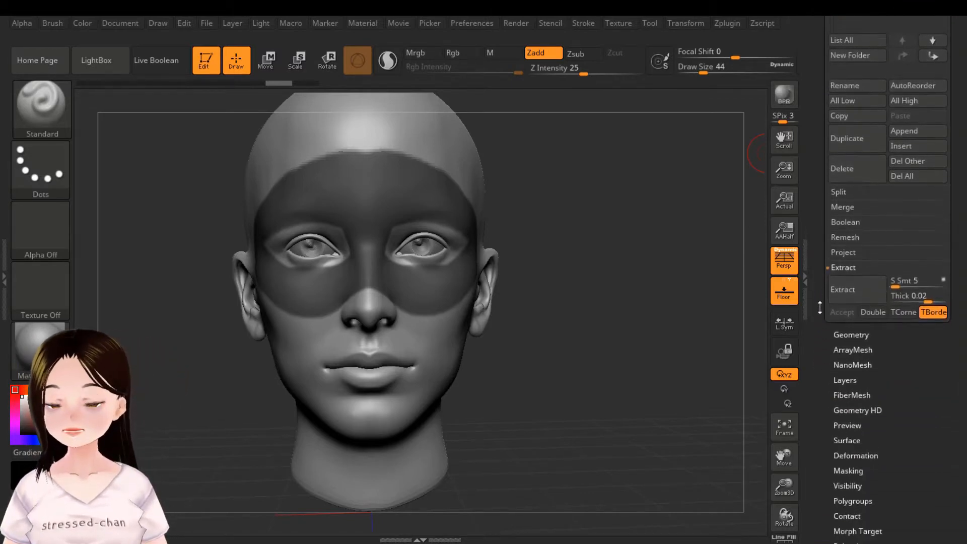
left_click(854, 289)
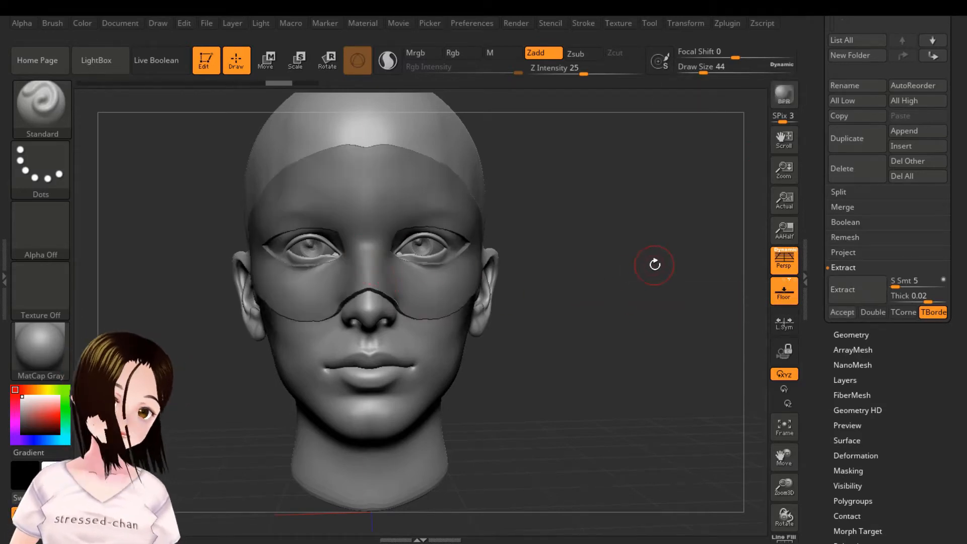
Step: Preview the 0.02 thickness extraction again from different angles, and examine its rim from below the nose
mouse_move(625, 296)
left_mouse_down()
mouse_move(637, 282)
mouse_move(621, 280)
left_mouse_up()
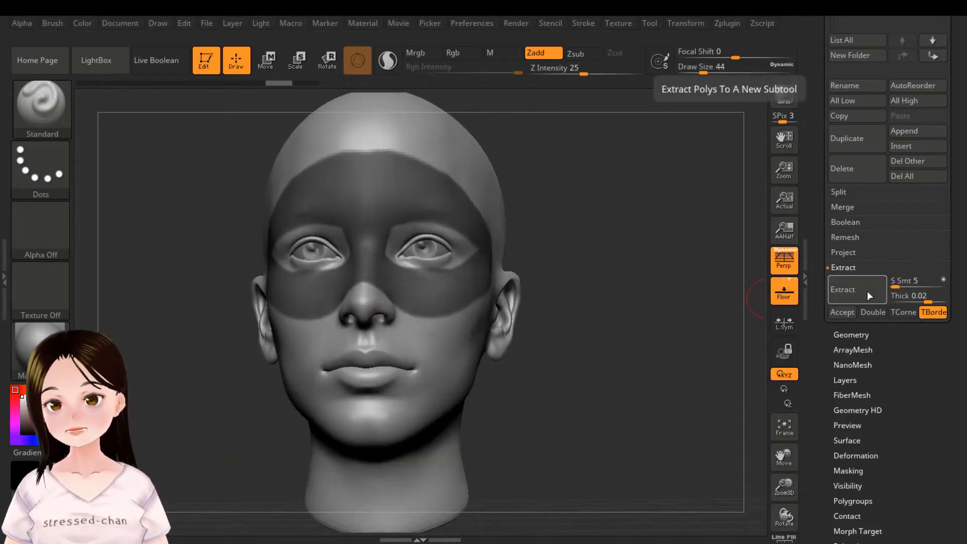
left_click_drag(588, 286, 602, 253)
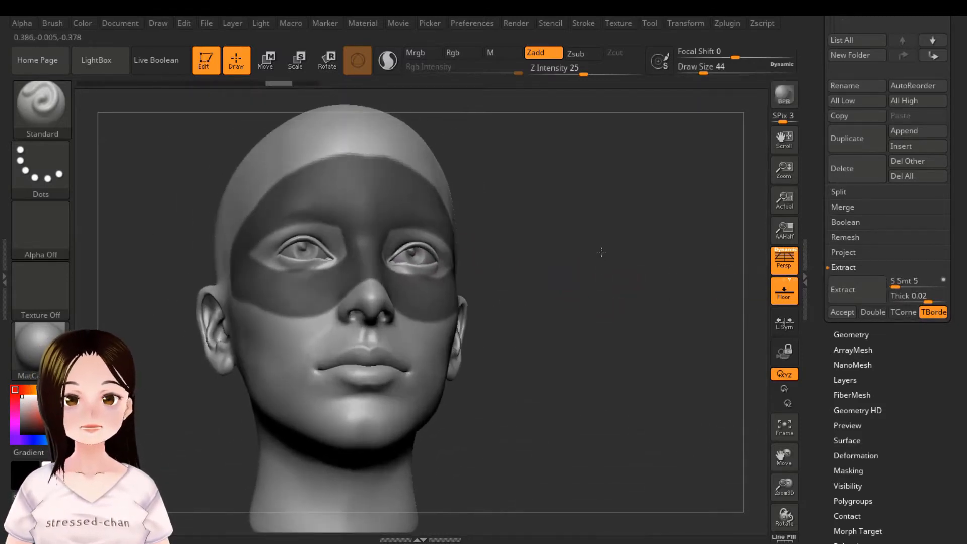
left_click(857, 293)
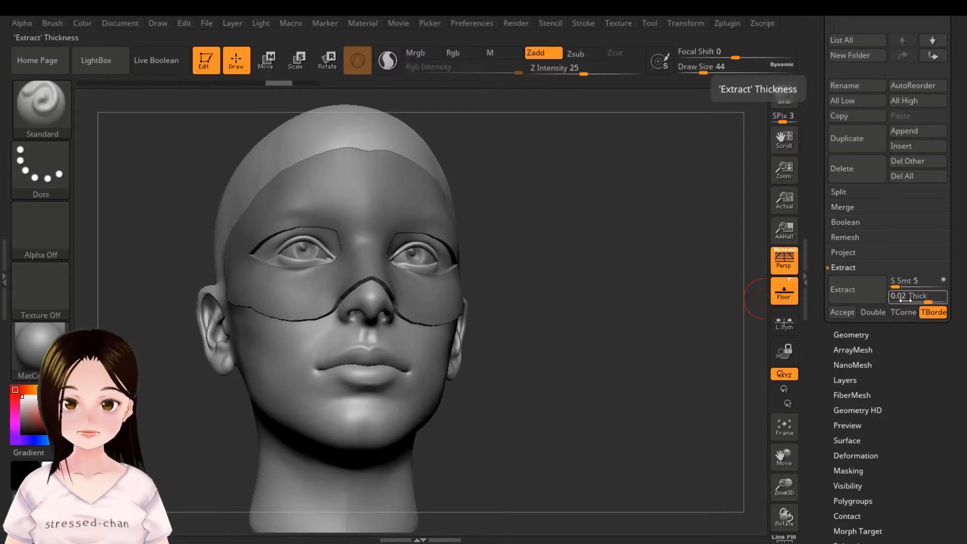
left_click_drag(587, 347, 620, 298)
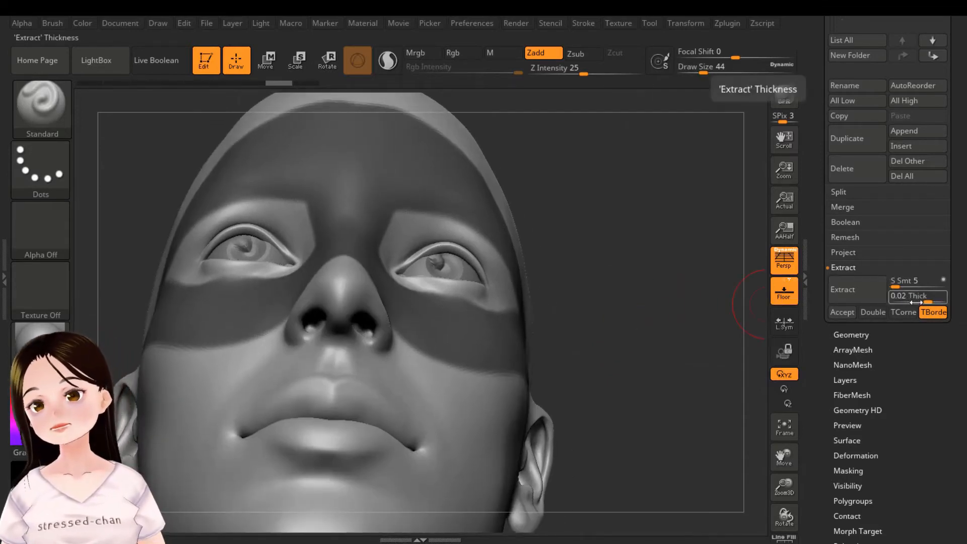
left_click(858, 287)
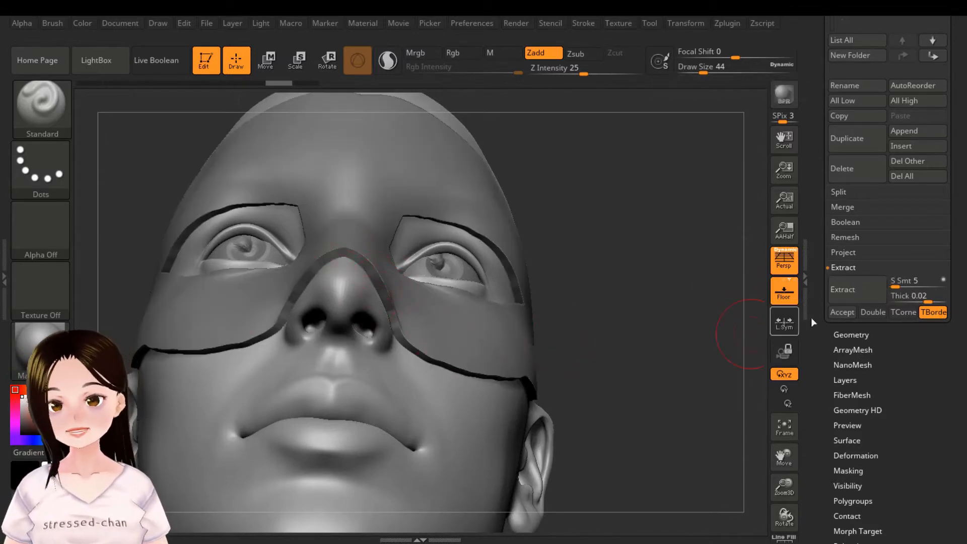
Step: Raise the extraction thickness to 0.55471 and preview the result
left_click_drag(933, 302, 936, 302)
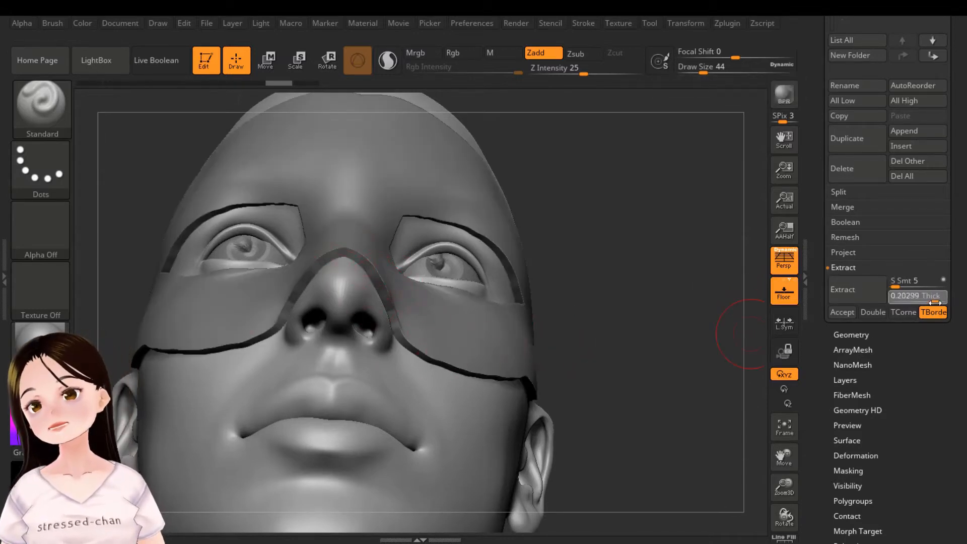
left_click(940, 304)
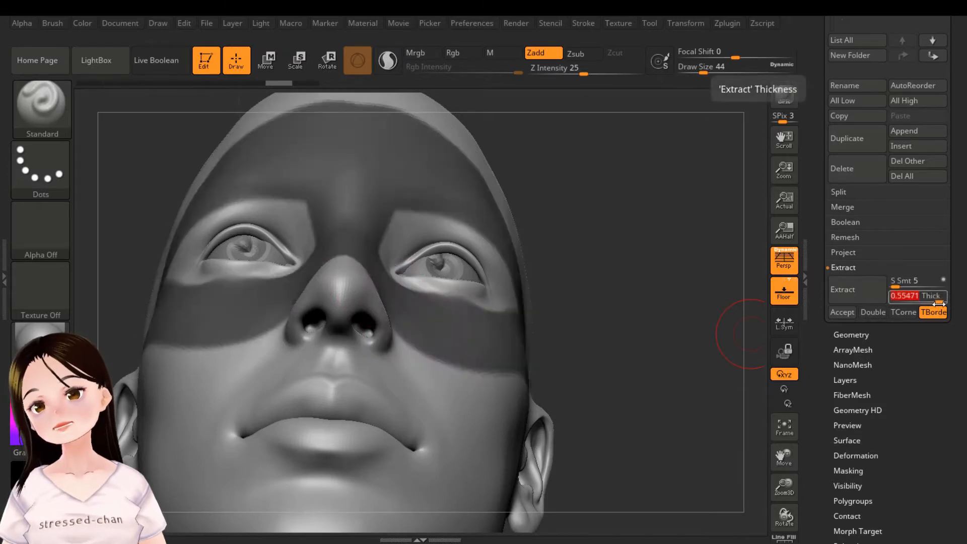
left_click(857, 291)
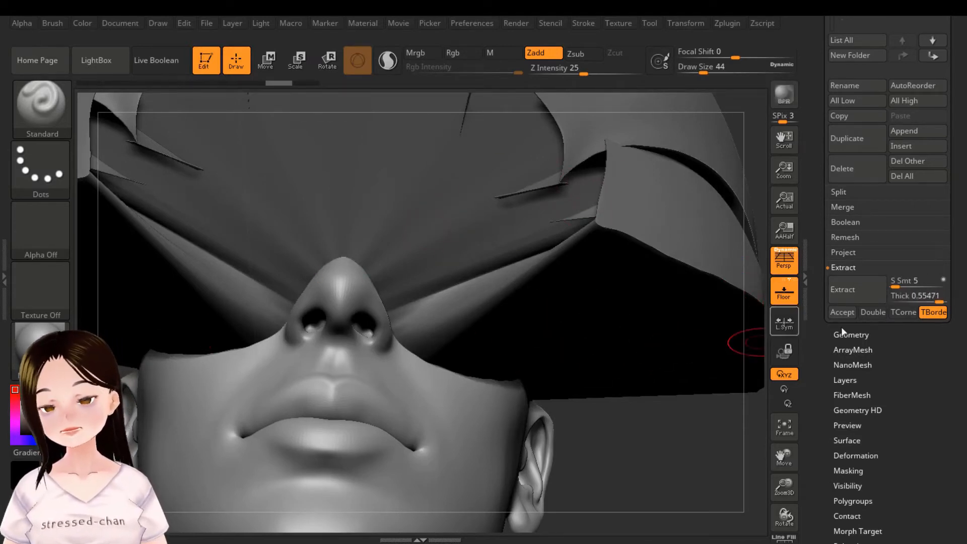
Step: Lower the extraction thickness to 0.0249 and preview the extracted mask
left_click_drag(940, 302, 926, 302)
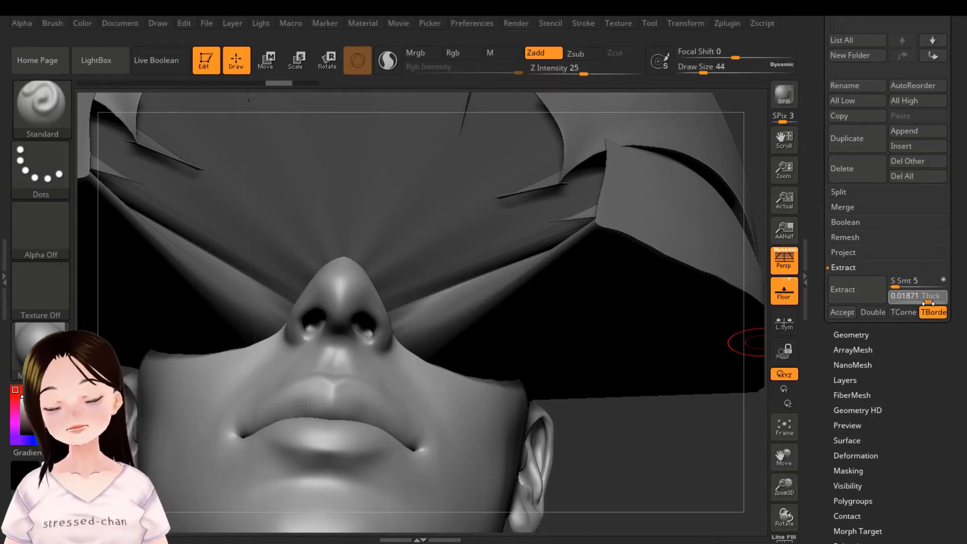
left_click_drag(930, 304, 930, 304)
left_click(856, 292)
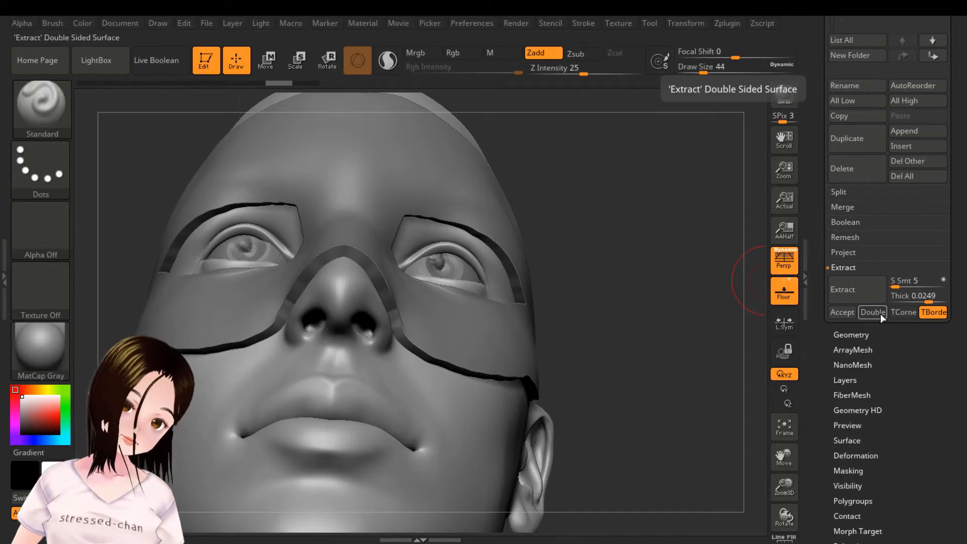
Step: Examine the masked area from the side and read the description of the extraction's TCorner option
mouse_move(670, 297)
left_mouse_down()
mouse_move(564, 292)
mouse_move(568, 244)
mouse_move(585, 251)
left_mouse_up()
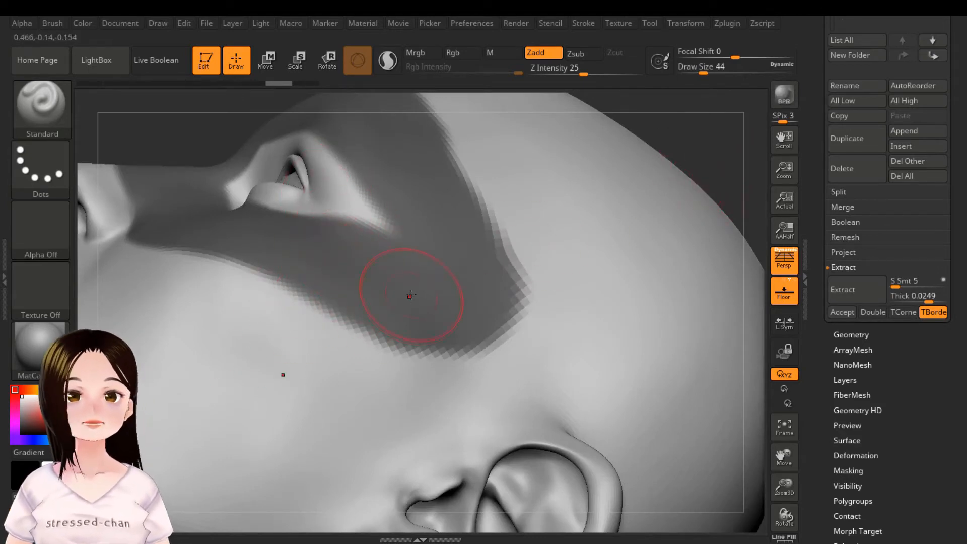
left_click_drag(724, 154, 724, 199)
mouse_move(566, 233)
left_mouse_down()
mouse_move(627, 244)
mouse_move(641, 259)
mouse_move(646, 250)
left_mouse_up()
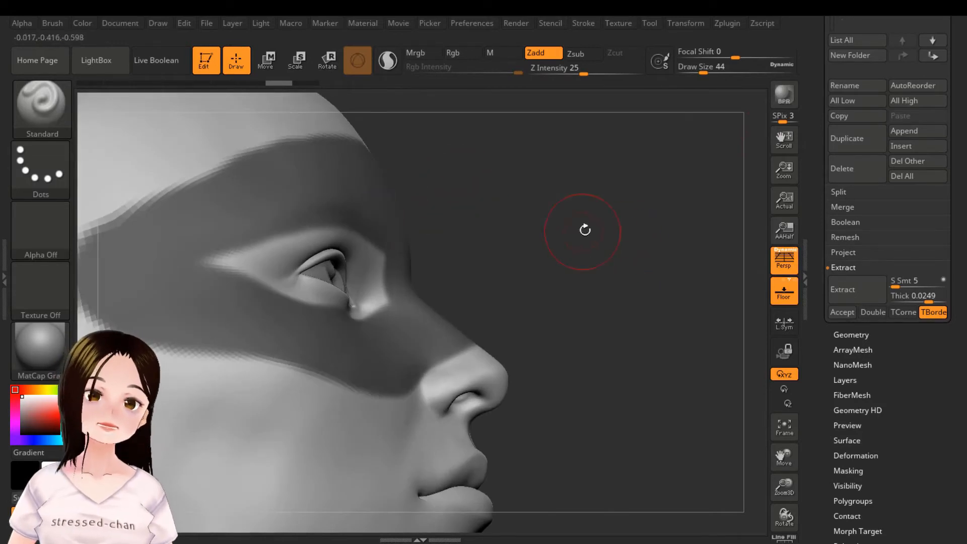
left_click_drag(585, 230, 388, 255)
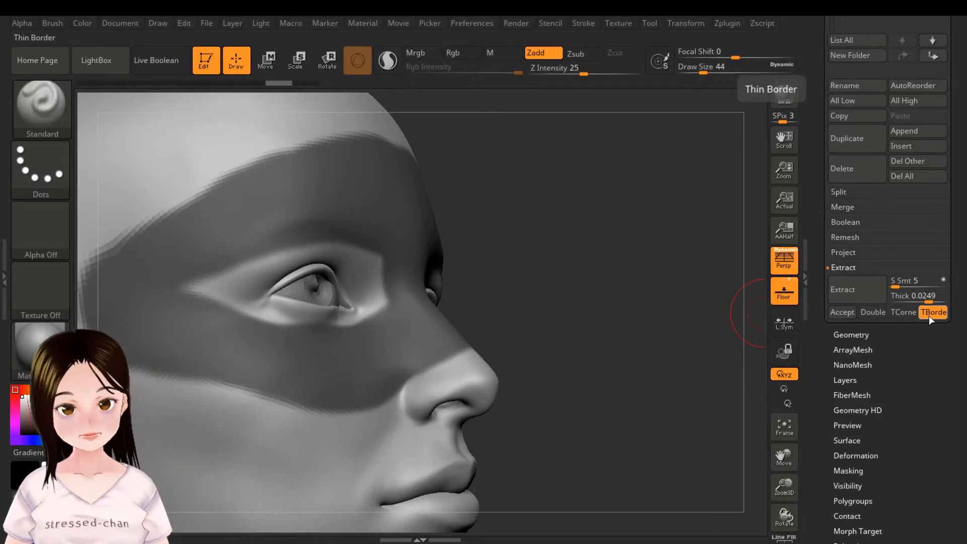
key("ctrl")
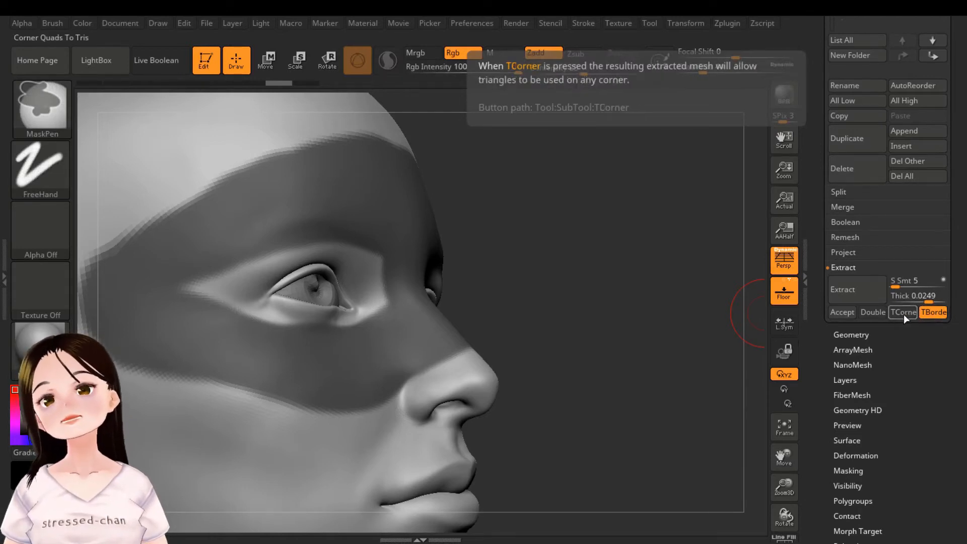
Step: Extract the masked area with smoothness 5 and thickness 0.0249, and accept it as a new subtool
mouse_move(609, 298)
left_mouse_down()
mouse_move(660, 352)
mouse_move(733, 282)
left_mouse_up()
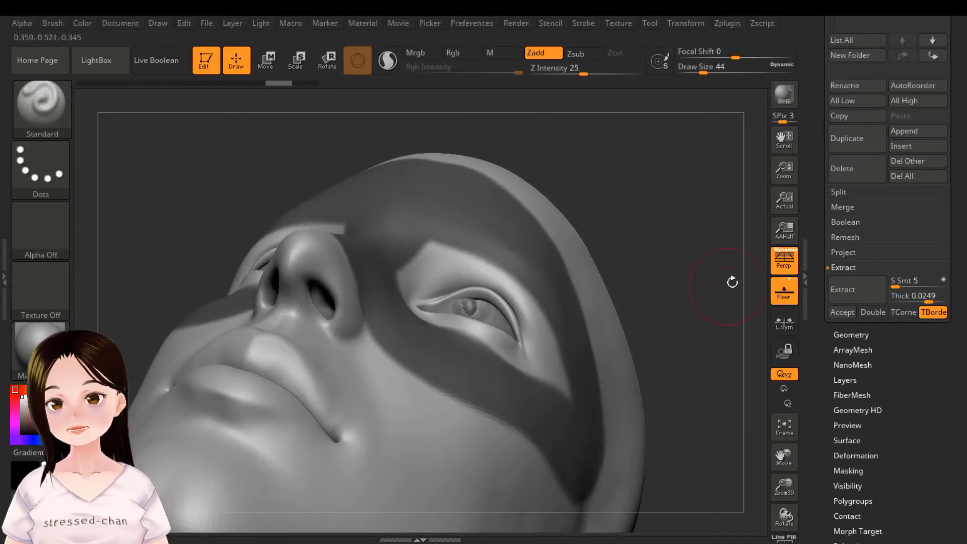
left_click(853, 299)
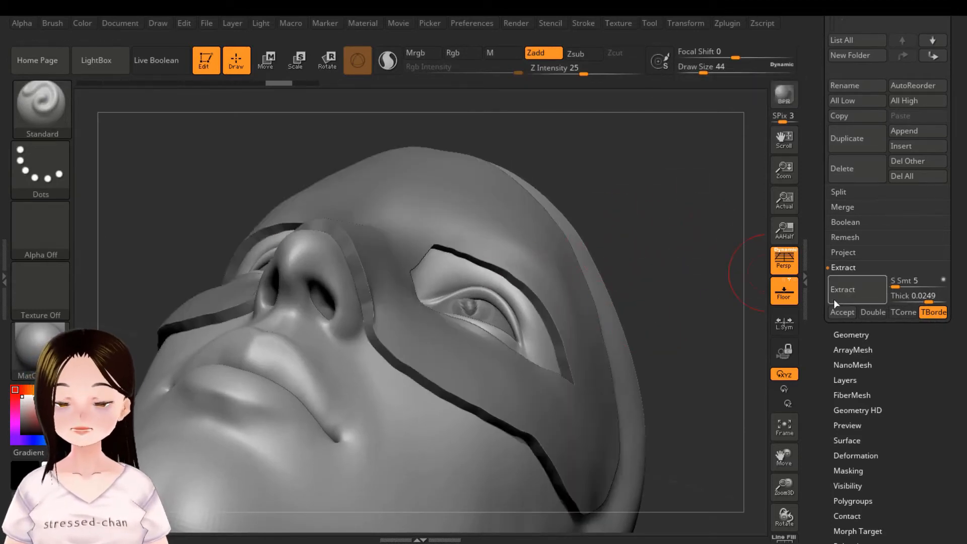
left_click(841, 314)
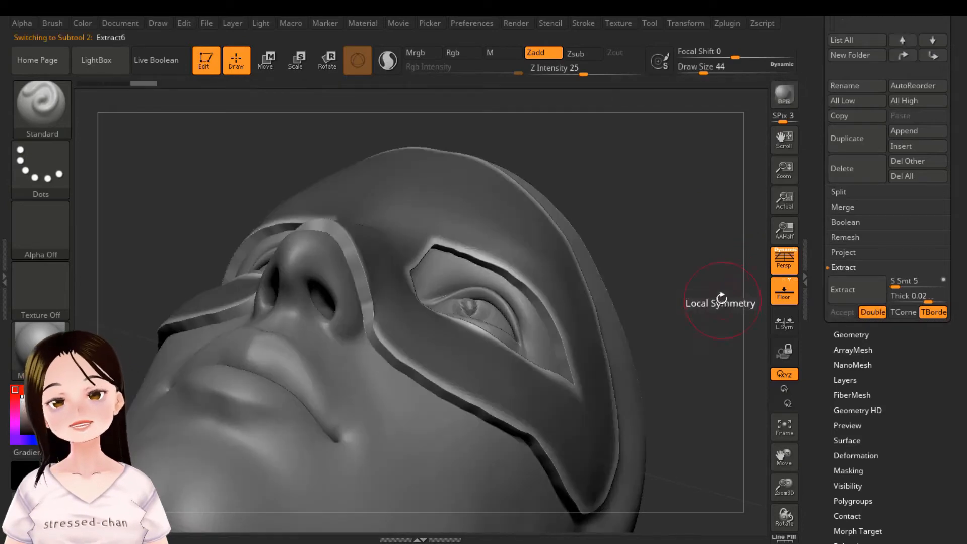
left_click_drag(677, 275, 654, 287)
left_click_drag(696, 322, 684, 301, "alt")
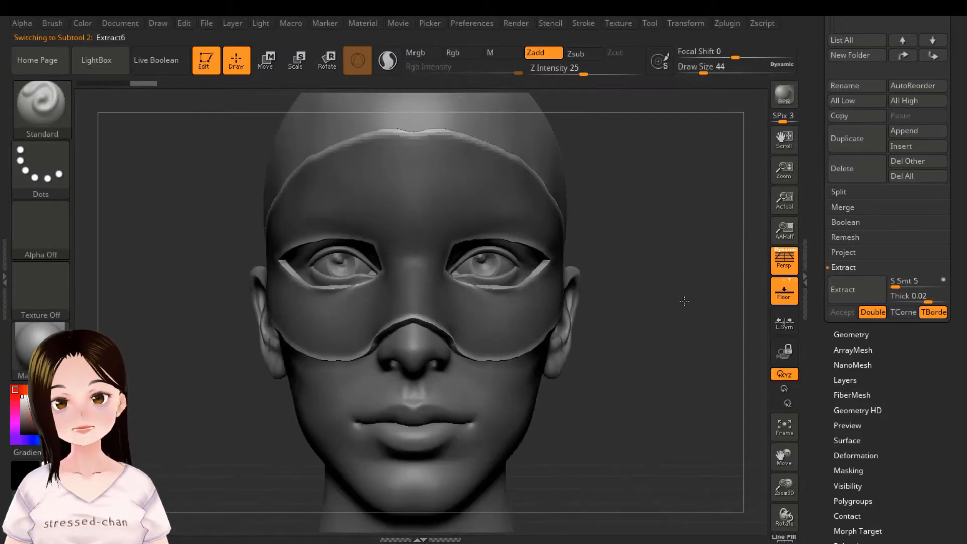
Step: Hide the FemaleHead and eyes subtools to isolate the extracted mask, and inspect it from different angles
left_click_drag(816, 180, 820, 277)
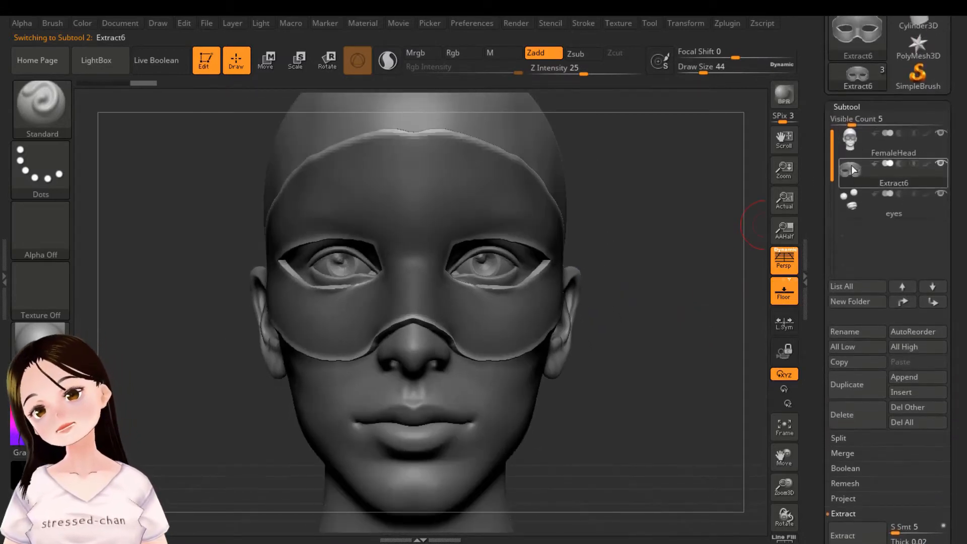
mouse_move(856, 179)
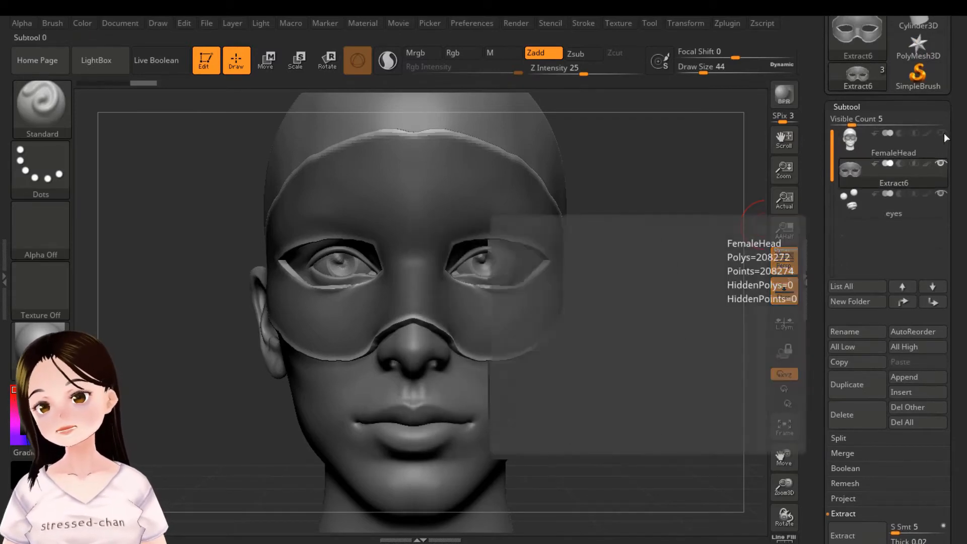
left_click(944, 133)
left_click(941, 195)
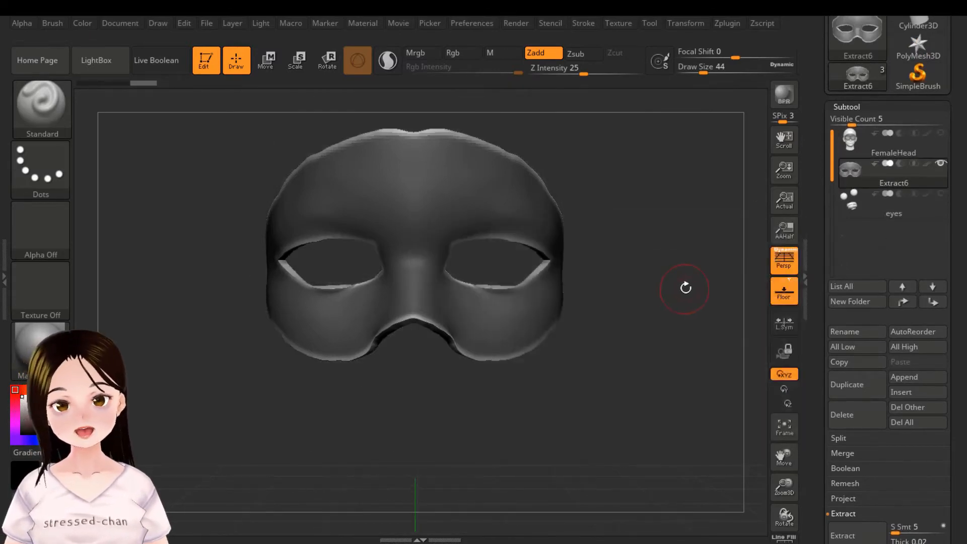
left_click_drag(683, 283, 690, 308)
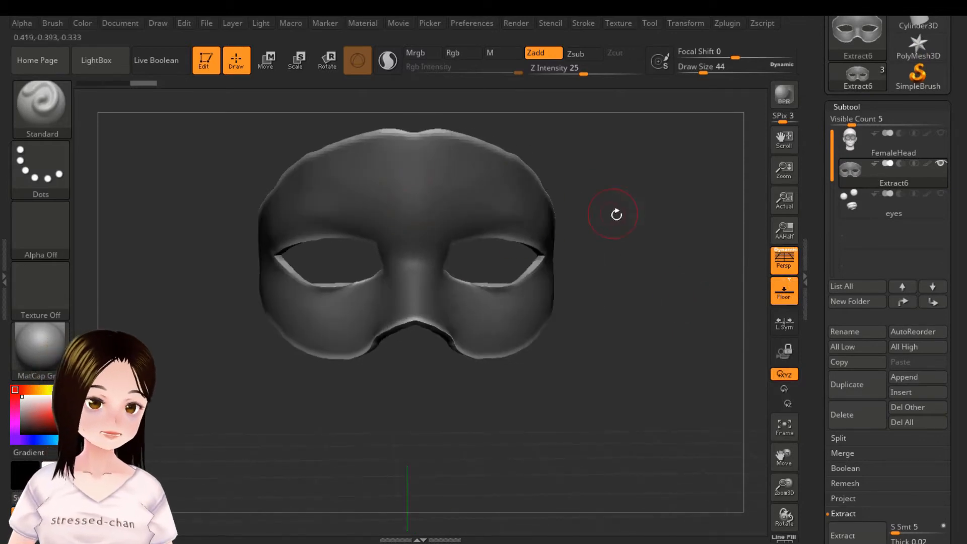
mouse_move(618, 167)
left_mouse_down("ctrl")
mouse_move(658, 298)
mouse_move(702, 302)
mouse_move(615, 282)
mouse_move(670, 282)
mouse_move(665, 339)
mouse_move(679, 268)
mouse_move(654, 264)
left_mouse_up("ctrl")
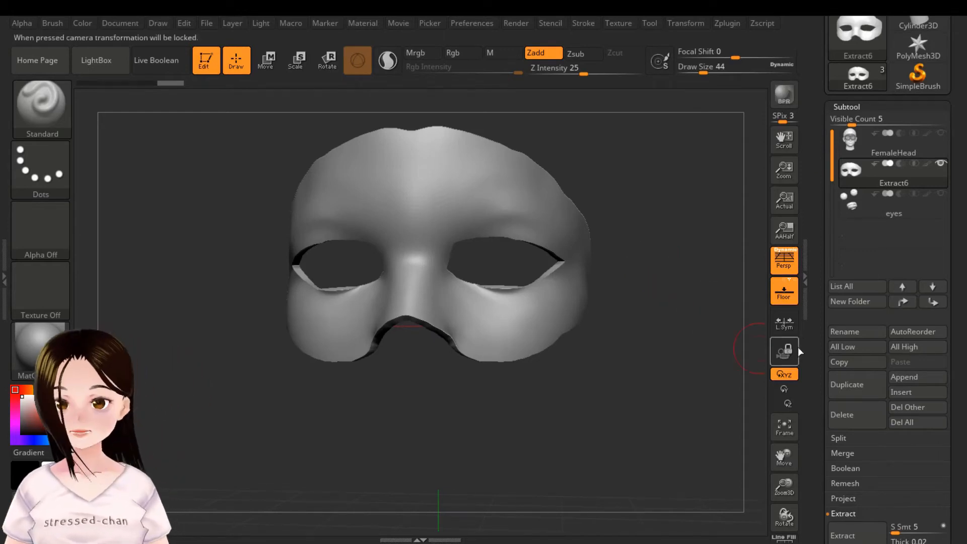
Step: Open the ZRemesher settings for the extracted mask
left_click(847, 107)
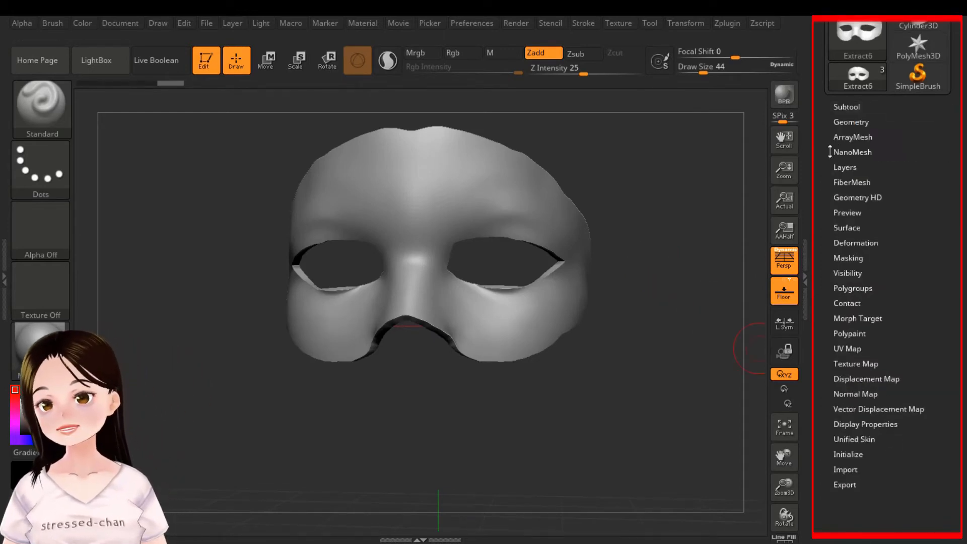
left_click(858, 123)
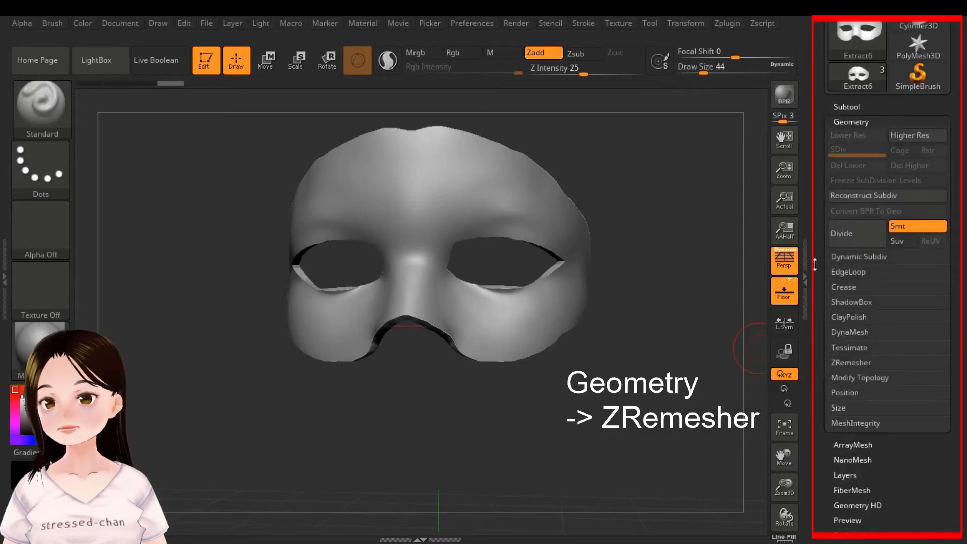
scroll(820, 252, "down", 1)
scroll(820, 252, "down", 3)
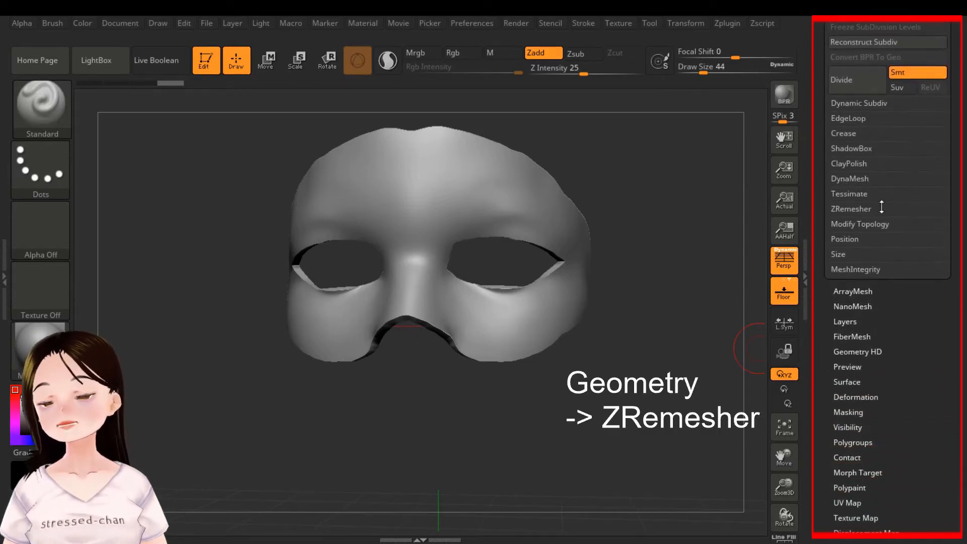
left_click(865, 209)
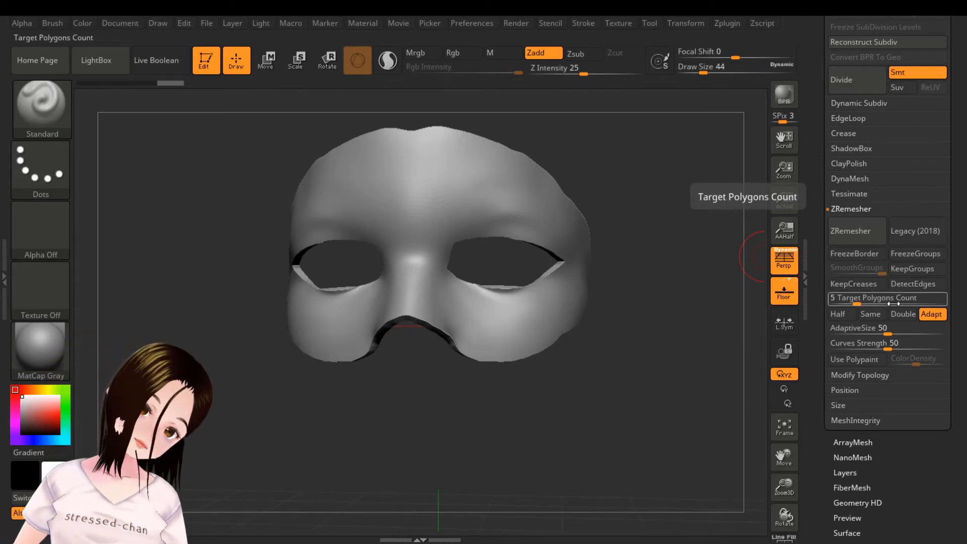
Step: Try target polygon counts of 1.55514 and 100 for remeshing the mask
left_click_drag(857, 301, 845, 300)
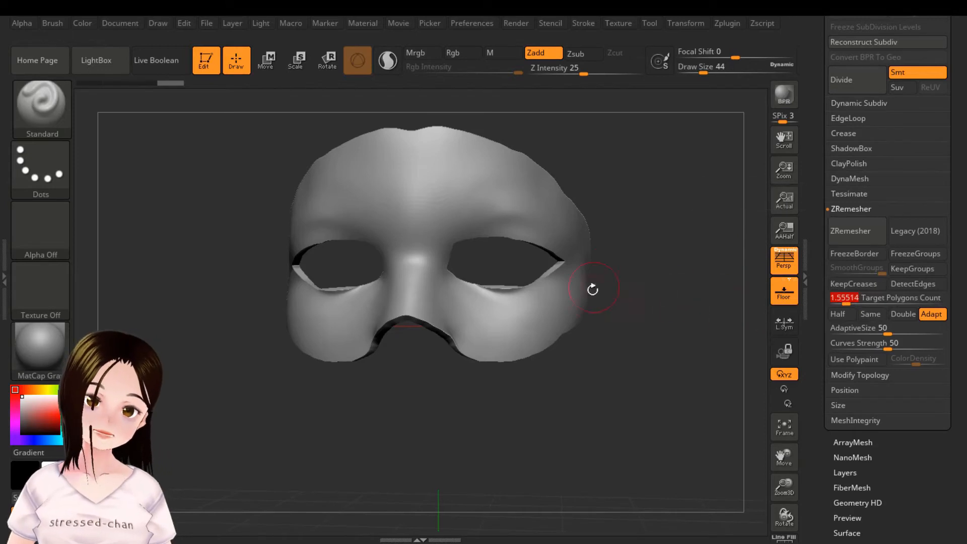
left_click(859, 299)
type("100")
key("Return")
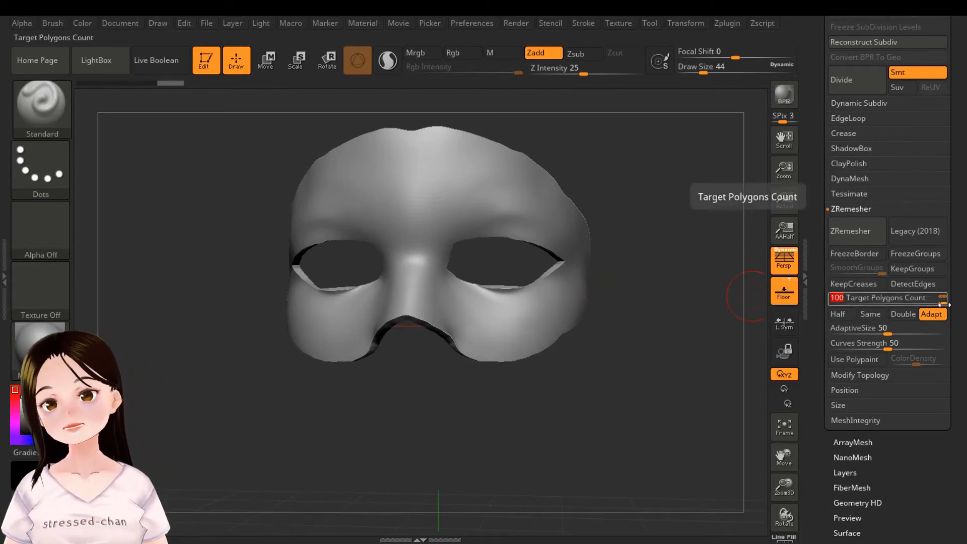
Step: Set the target polygon count to 1.16908, remesh the mask with ZRemesher, and check its new surface
left_click_drag(942, 304, 853, 305)
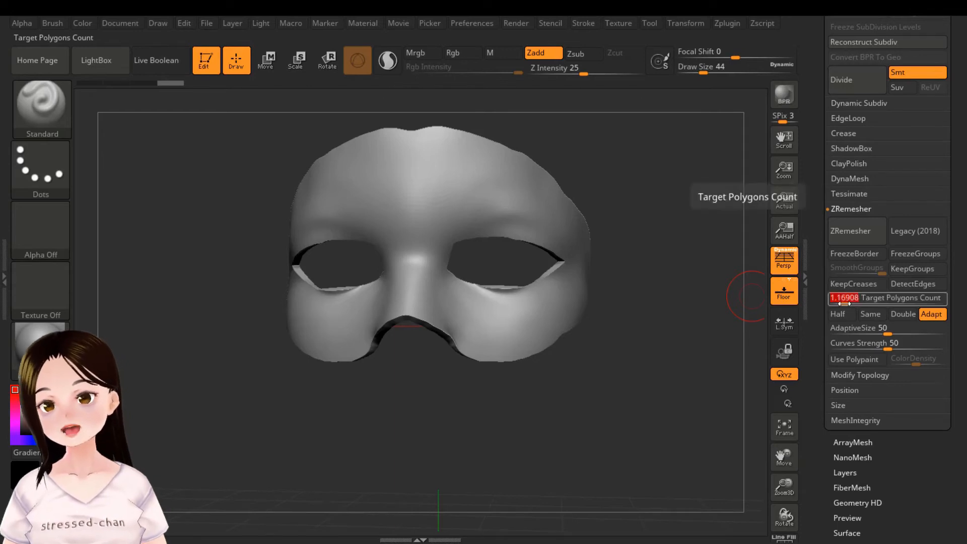
left_click(862, 231)
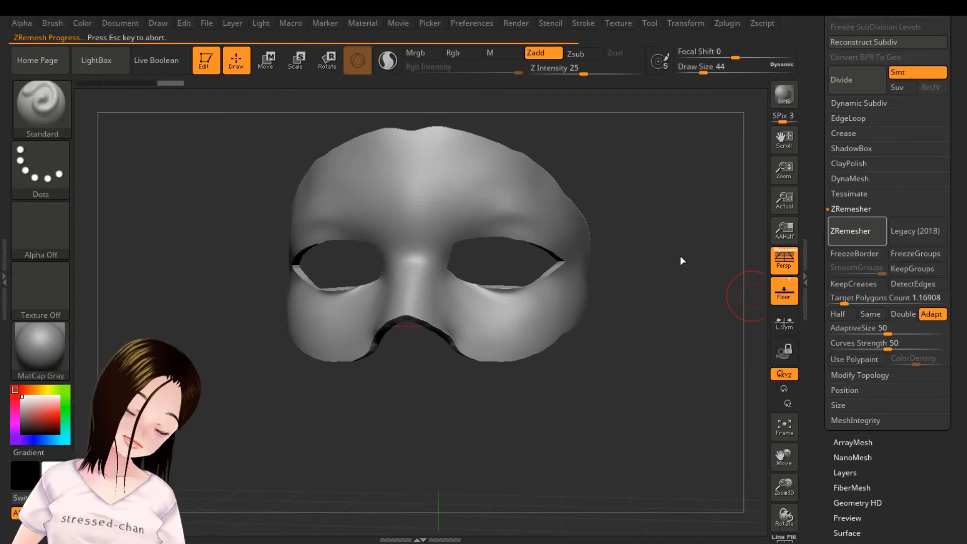
mouse_move(664, 226)
left_mouse_down()
mouse_move(653, 228)
mouse_move(670, 235)
mouse_move(658, 232)
left_mouse_up()
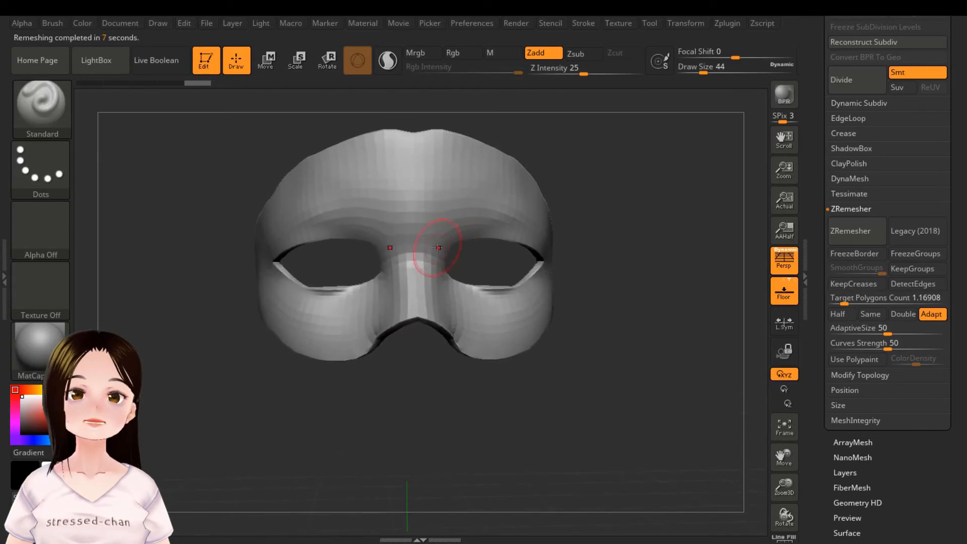
mouse_move(642, 195)
left_mouse_down()
mouse_move(640, 233)
mouse_move(648, 209)
mouse_move(629, 198)
left_mouse_up()
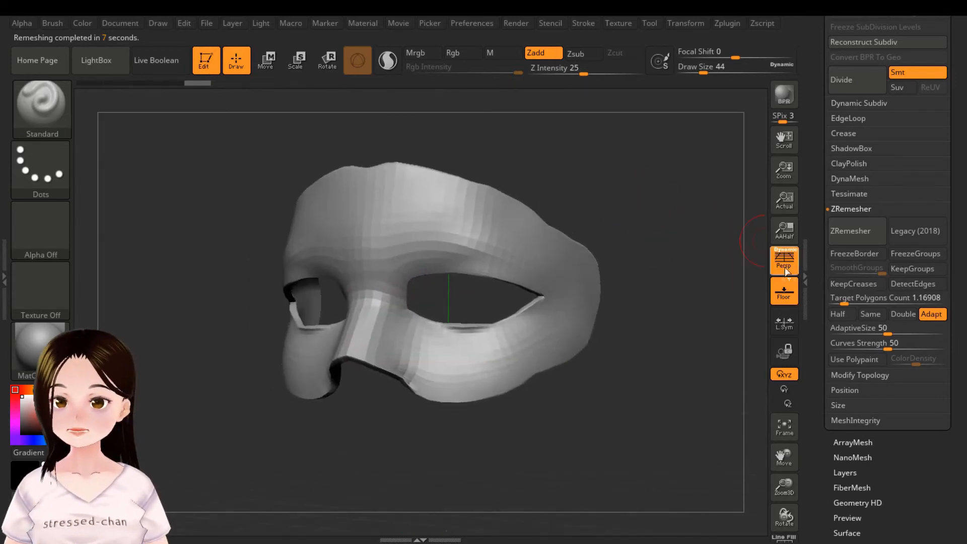
Step: Smooth the mask's rims with the Polish Crisp Edges deformation, and compare it with the unpolished version in the history
left_click_drag(817, 290, 826, 360)
left_click(858, 297)
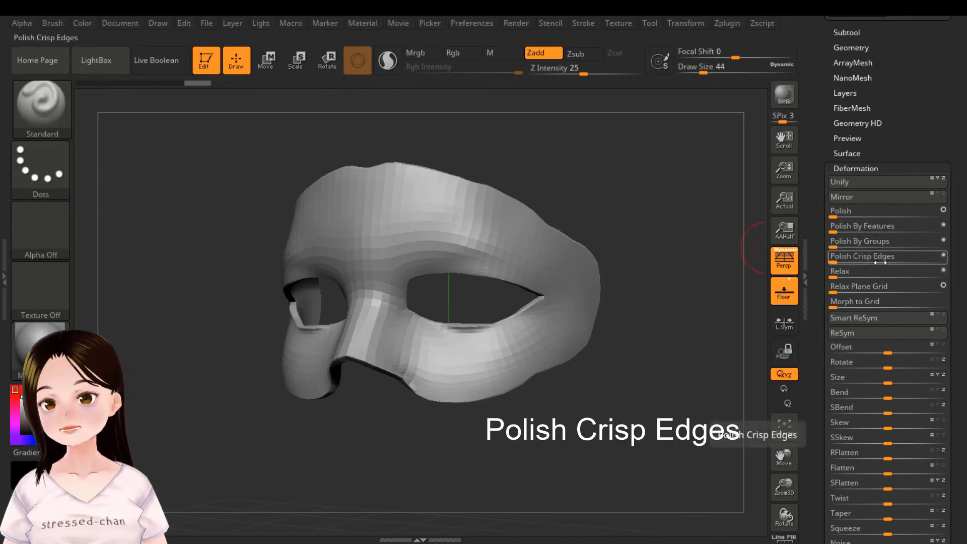
left_click_drag(835, 262, 902, 264)
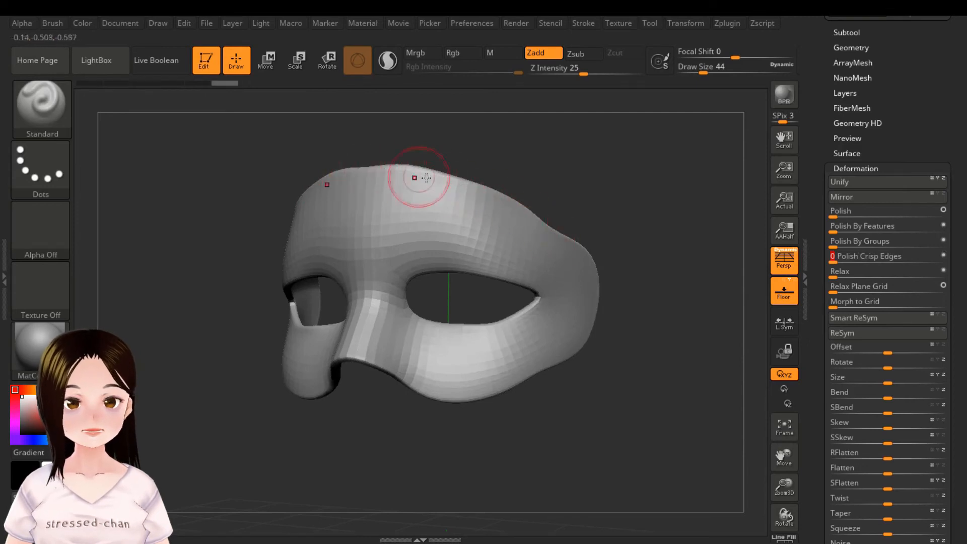
left_click_drag(222, 83, 201, 85)
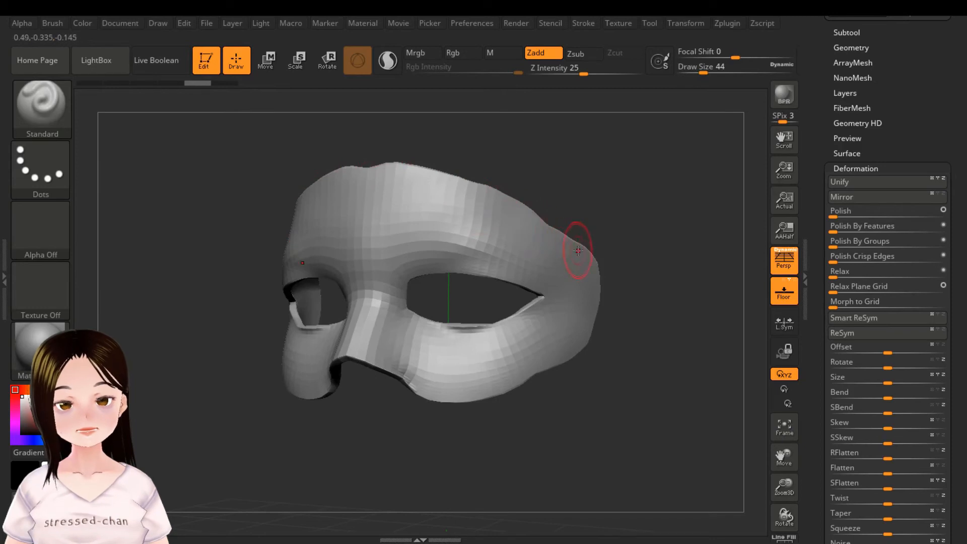
left_click_drag(207, 84, 226, 87)
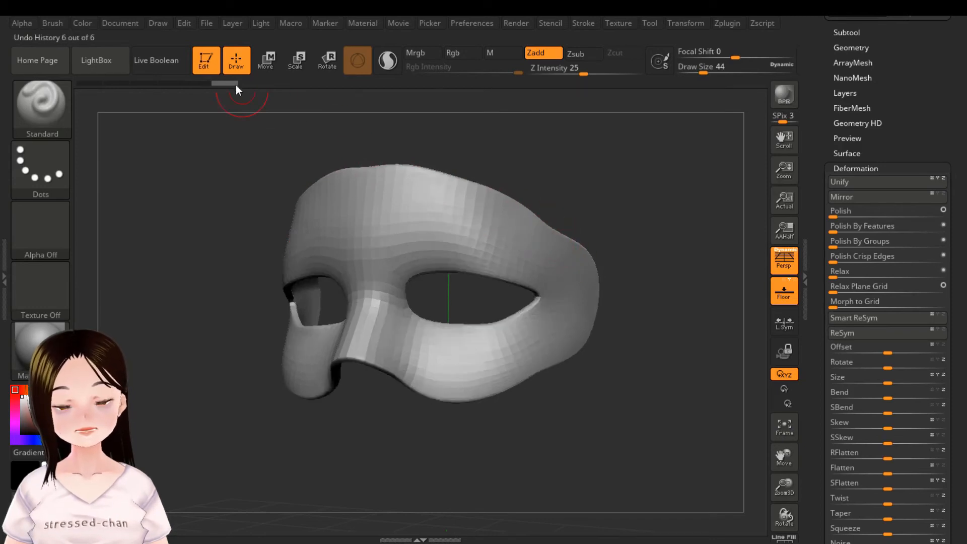
Step: Apply Polish Crisp Edges to the mask a second time and check its shape from the front
left_click(857, 261)
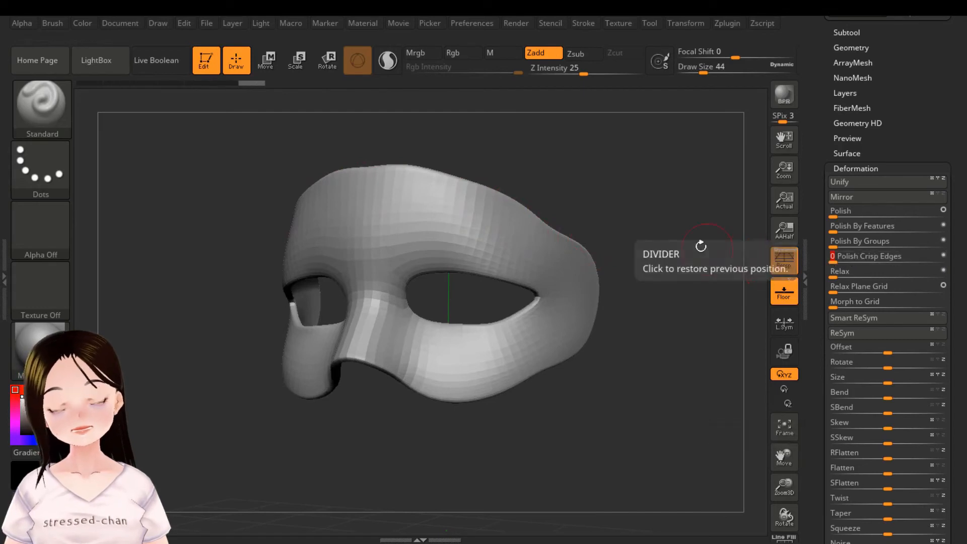
left_click_drag(701, 247, 721, 220)
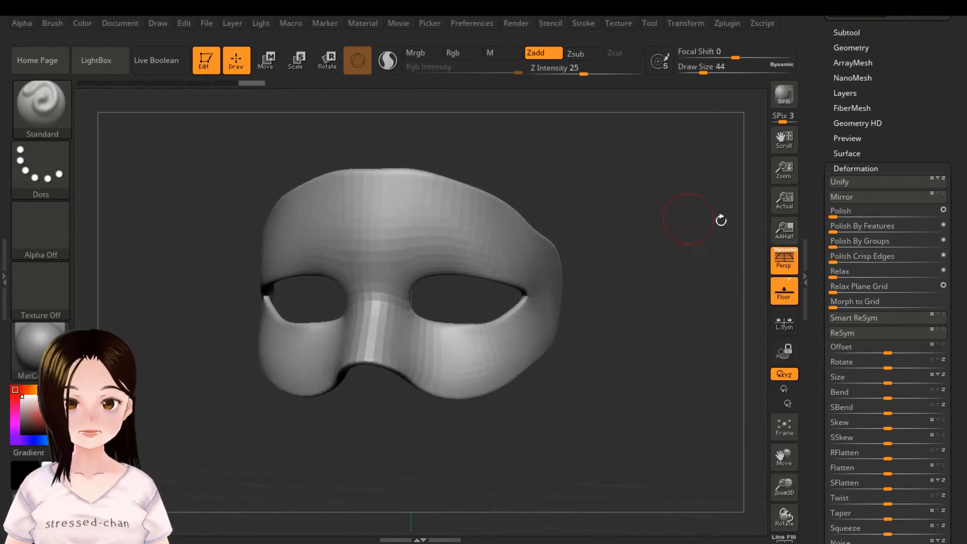
left_click(856, 168)
left_click_drag(591, 201, 605, 204, "shift")
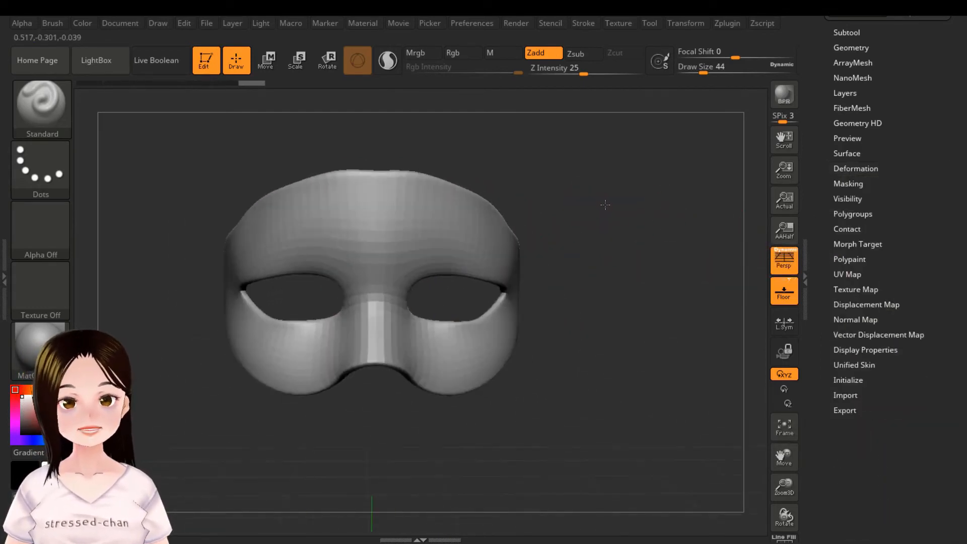
Step: Subdivide the polished mask mesh once to subdivision level 2, with smoothing on
left_click_drag(825, 109, 822, 165)
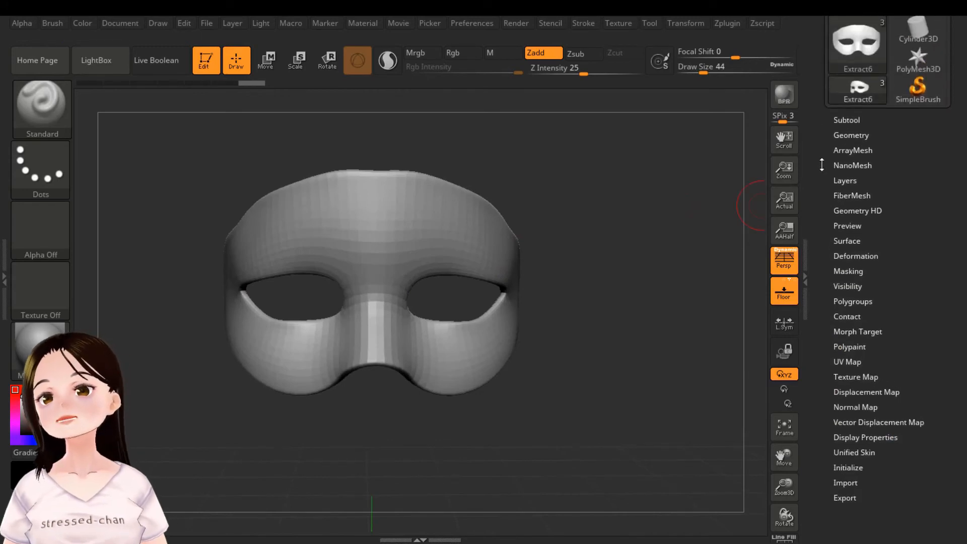
left_click(852, 120)
left_click_drag(822, 335, 827, 210)
left_click(845, 360)
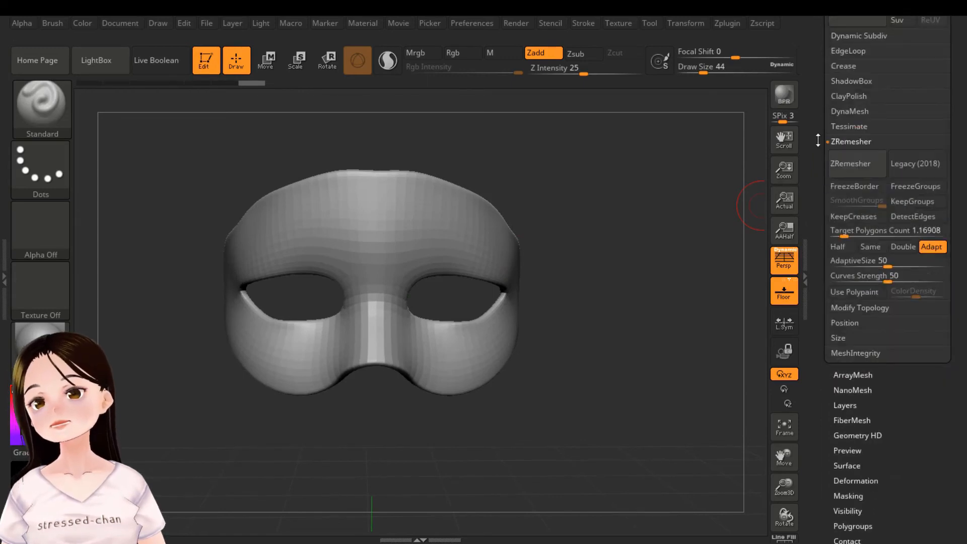
left_click_drag(822, 131, 823, 206)
left_click(845, 157)
left_click(846, 157)
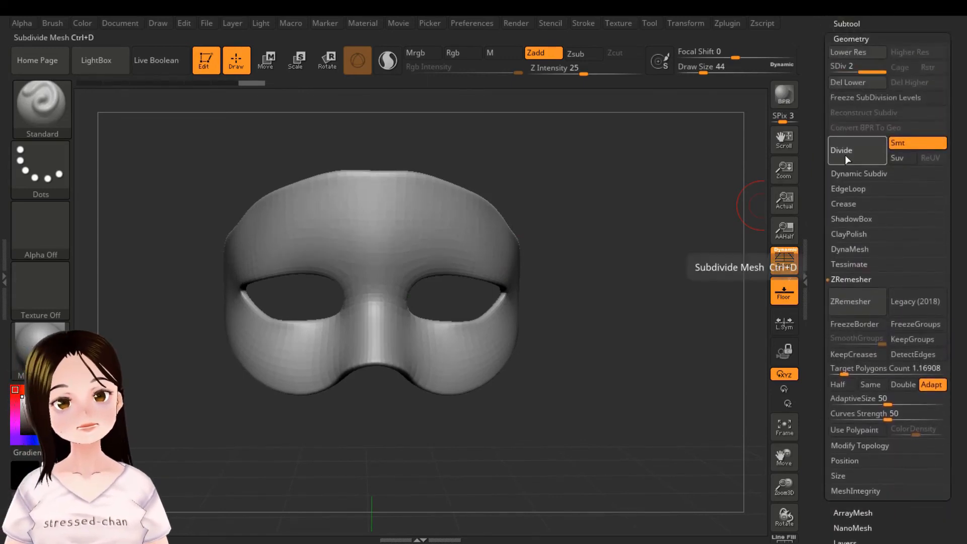
Step: Try sculpting mirrored scrolls on the mask's forehead at draw size 24, inspect the mask's inner side, and undo the scrolls
left_click_drag(599, 297, 660, 283)
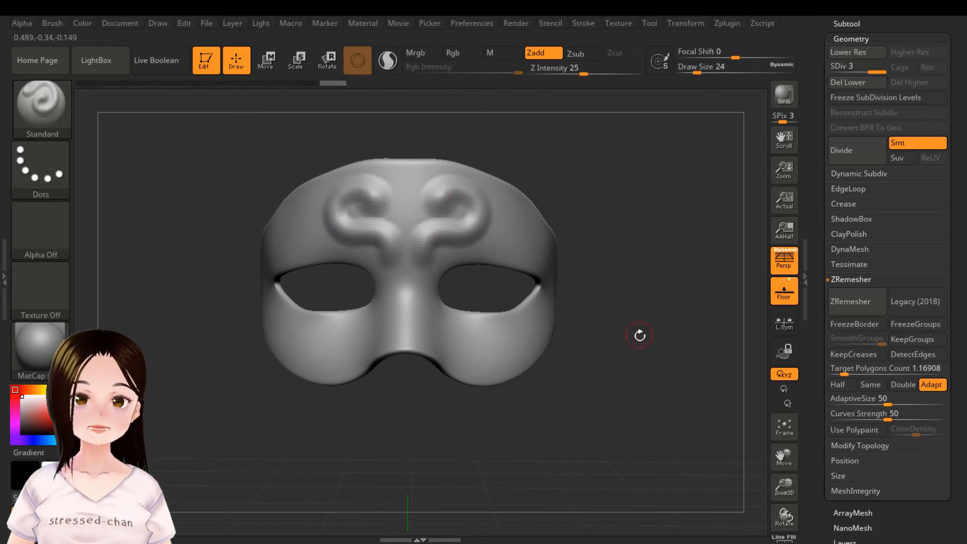
left_click_drag(649, 352, 615, 325, "alt")
left_click_drag(614, 326, 502, 359)
key("f")
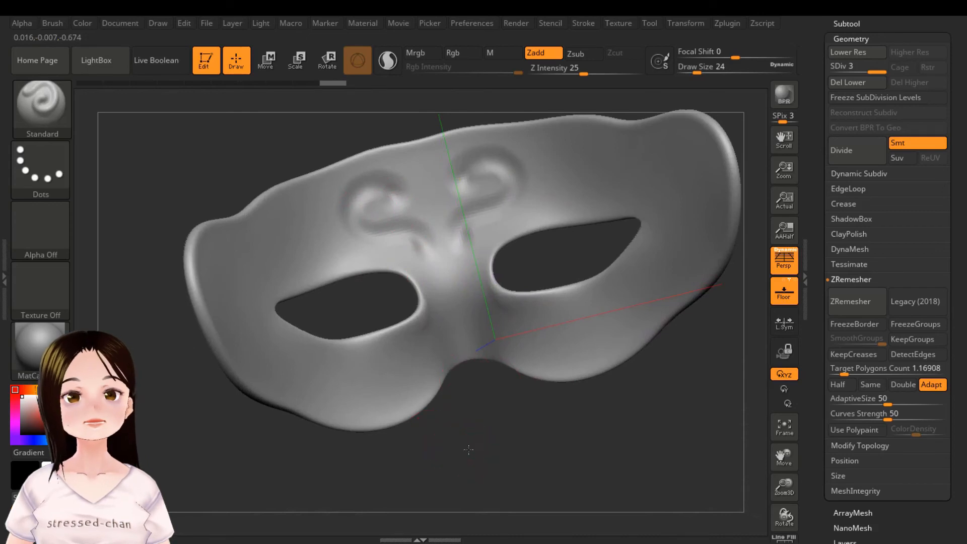
mouse_move(468, 449)
left_mouse_down()
mouse_move(534, 438)
mouse_move(499, 413)
mouse_move(461, 356)
left_mouse_up()
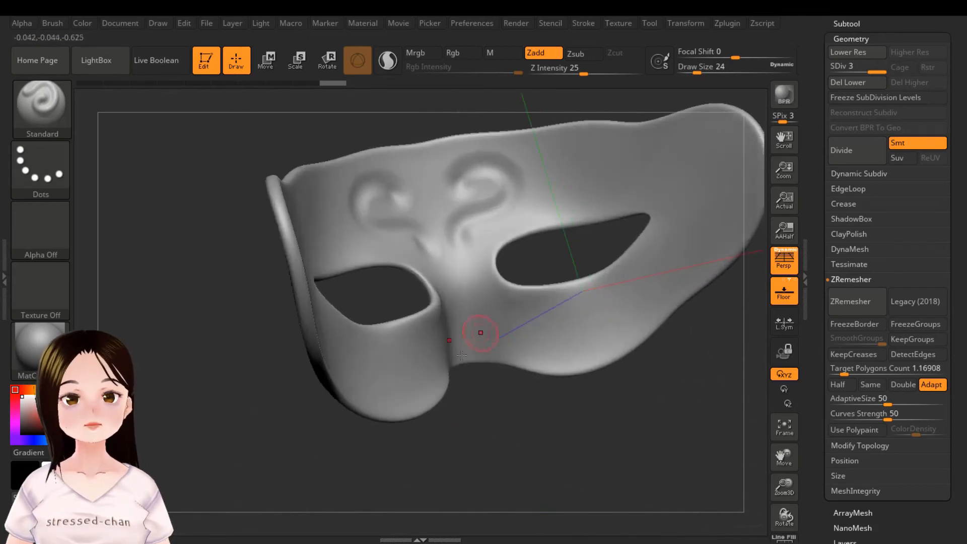
left_click_drag(271, 415, 628, 306)
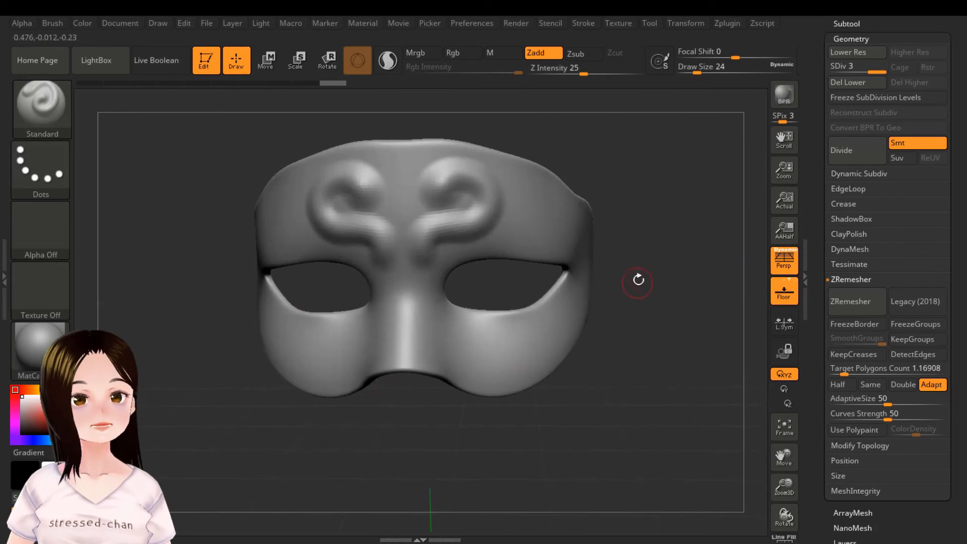
key("ctrl+z")
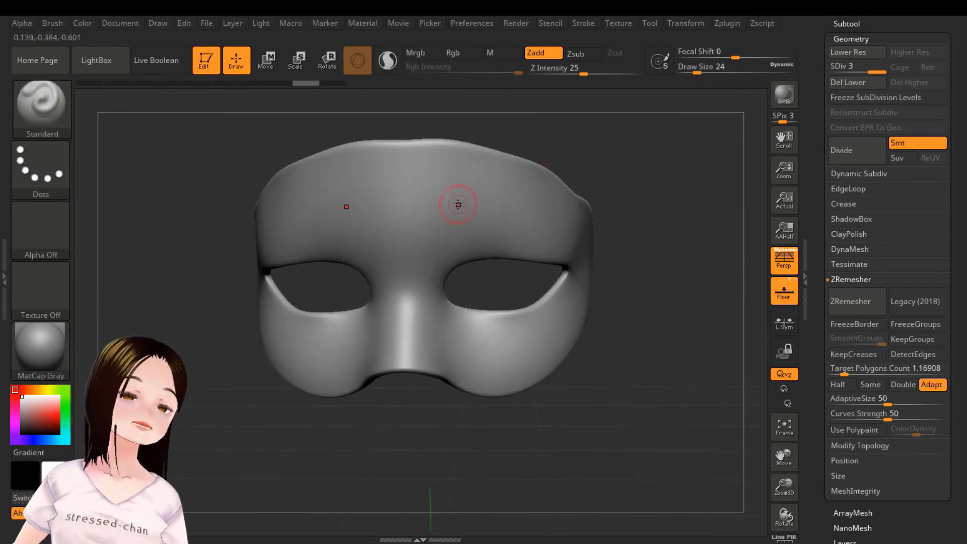
Step: Enable BackfaceMask in the Standard brush's auto masking settings
left_click(56, 25)
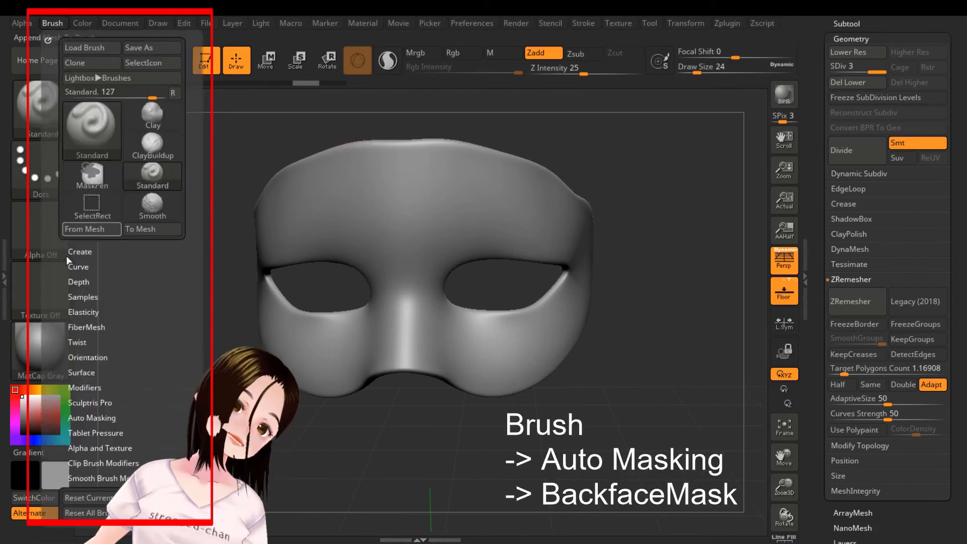
left_click(111, 418)
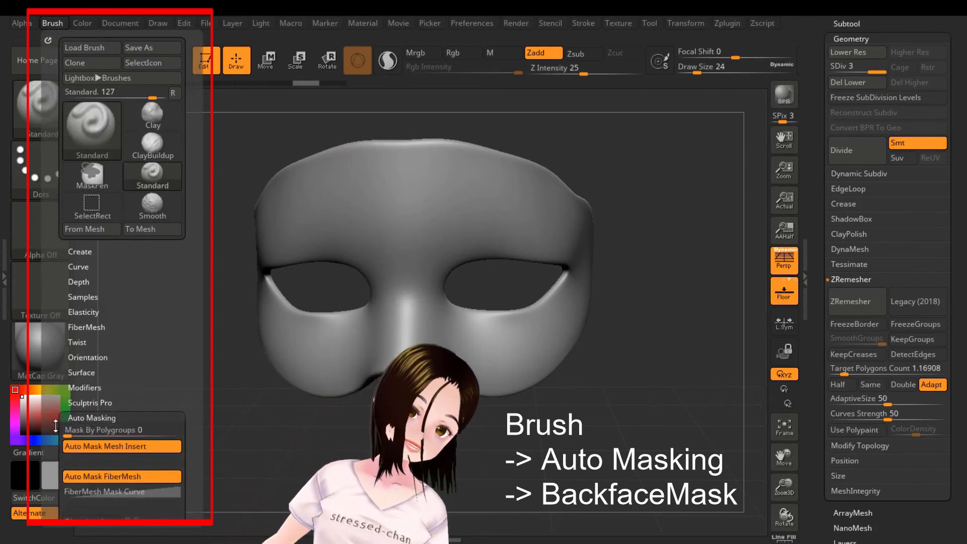
scroll(62, 373, "down", 6)
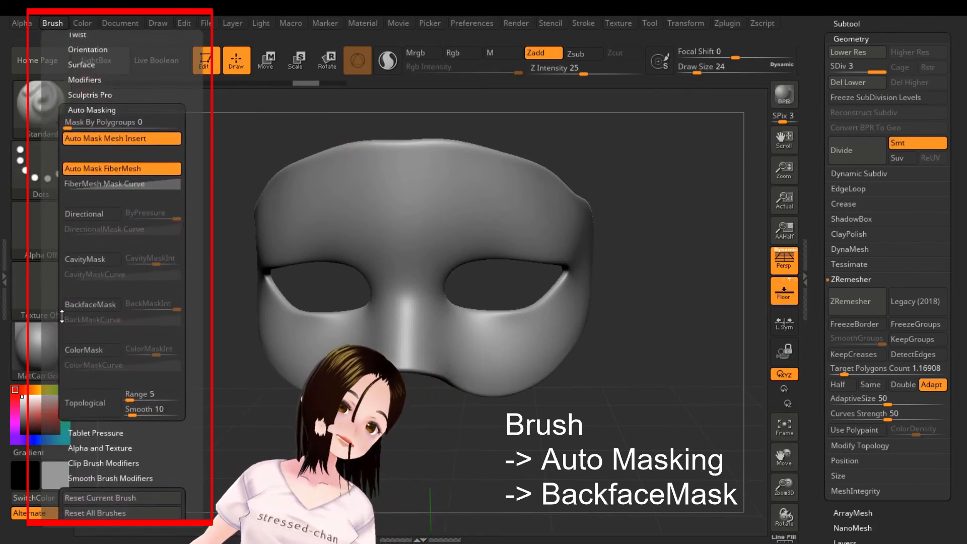
left_click(98, 305)
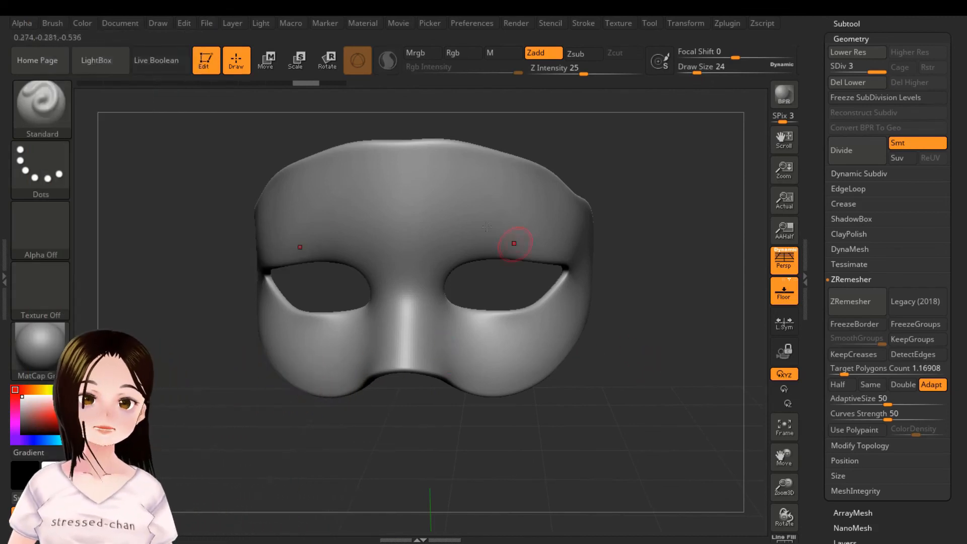
Step: Reduce the draw size to 10, sculpt thin mirrored scrolls on the mask's forehead, and check the mask's inner side
key("[")
key("[")
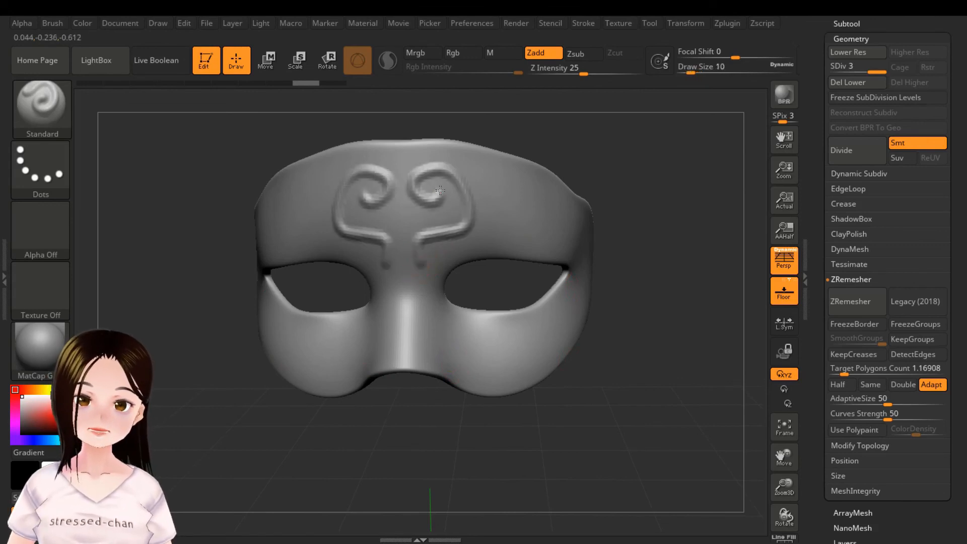
left_click_drag(634, 363, 533, 393)
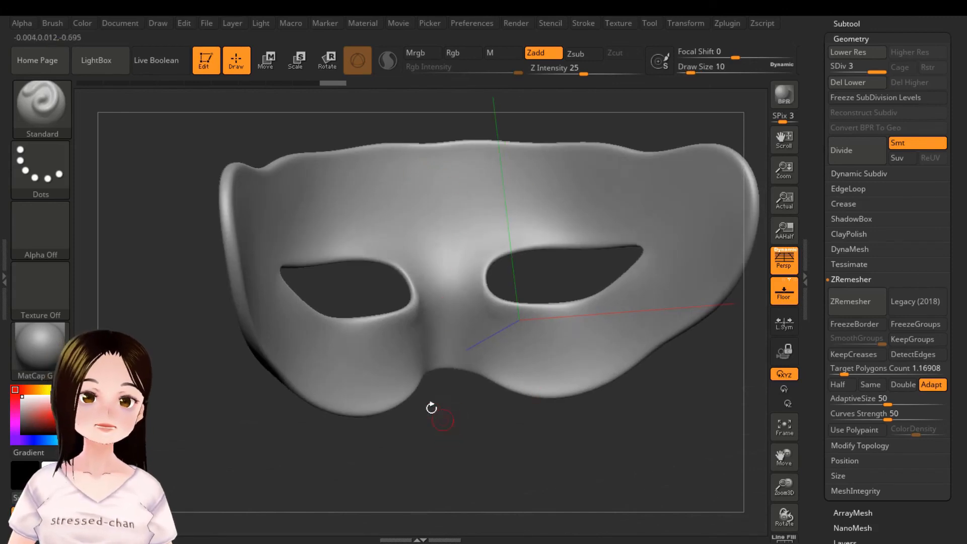
Step: Sculpt a thin mirrored ridge below the eye holes on the mask's inner side, and check the outer side
left_click_drag(431, 407, 378, 387)
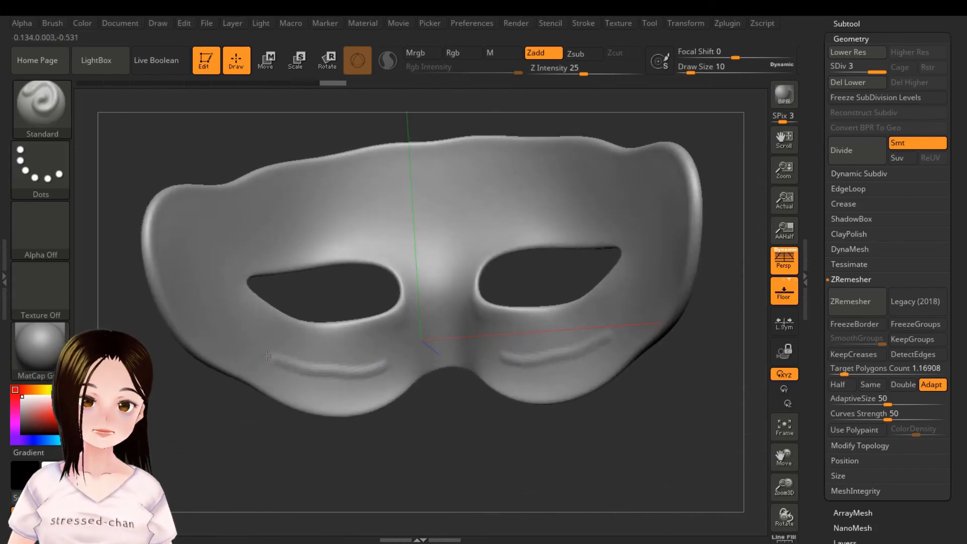
left_click_drag(266, 356, 264, 356)
left_click_drag(318, 469, 440, 453)
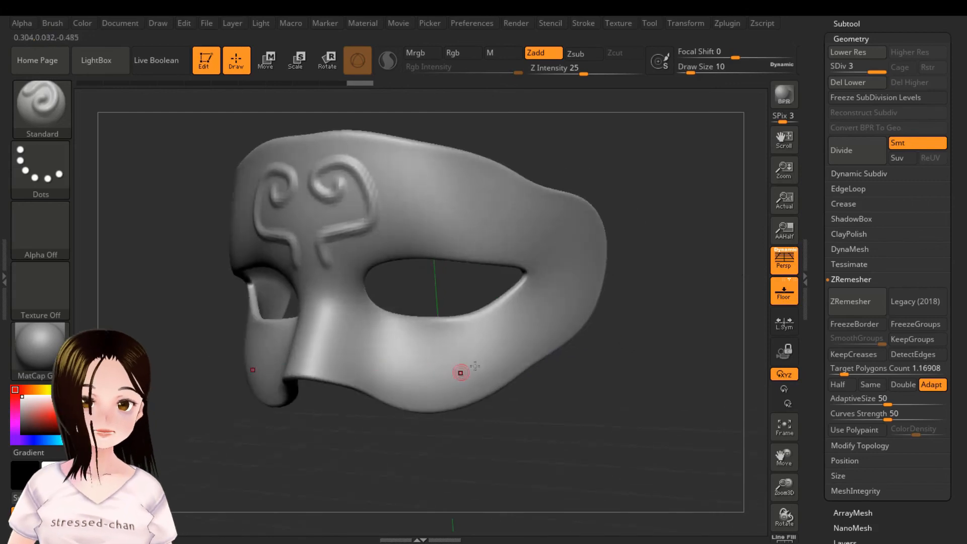
Step: Set the draw size to 30, sculpt a thick ridge across the mask's nose and cheeks, and check the front
left_click_drag(611, 403, 622, 407)
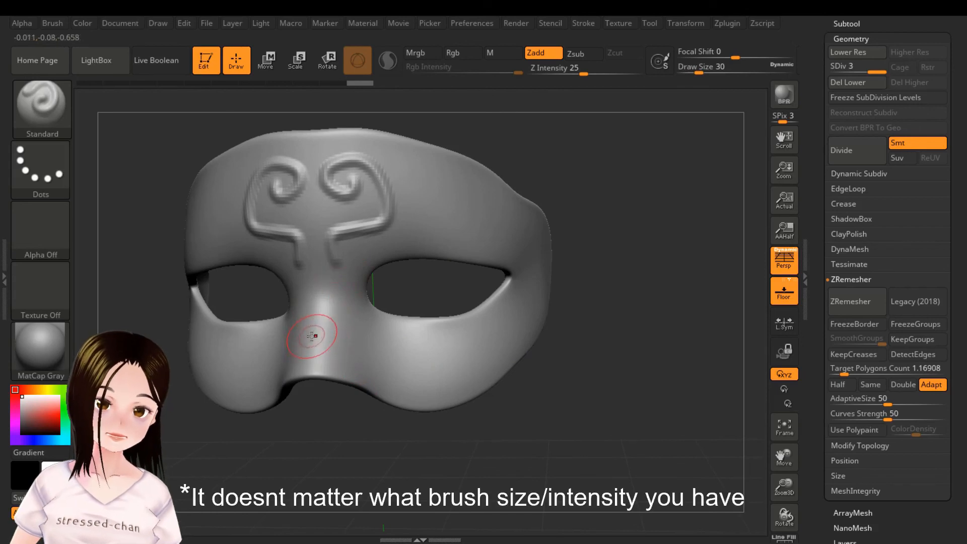
mouse_move(327, 334)
left_mouse_down()
mouse_move(475, 357)
mouse_move(324, 338)
left_mouse_up()
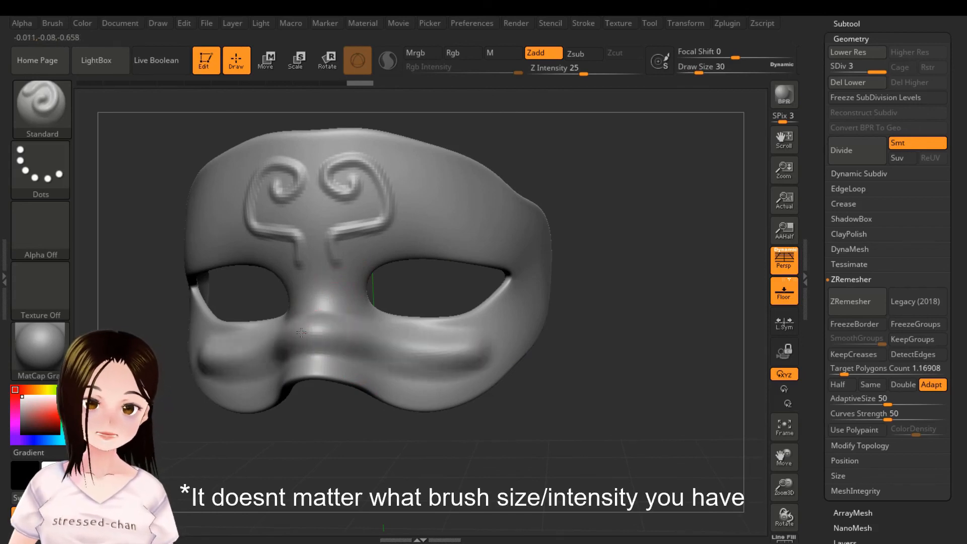
mouse_move(635, 436)
left_mouse_down()
mouse_move(565, 442)
mouse_move(447, 422)
mouse_move(543, 436)
mouse_move(614, 397)
left_mouse_up()
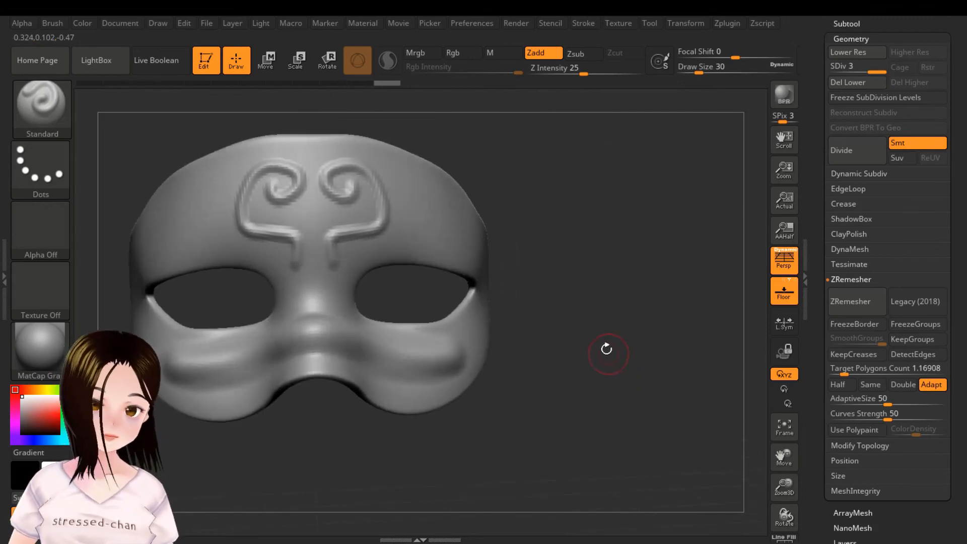
mouse_move(585, 324)
left_mouse_down("alt")
mouse_move(624, 348)
mouse_move(653, 348)
mouse_move(660, 358)
mouse_move(637, 384)
mouse_move(646, 382)
left_mouse_up("alt")
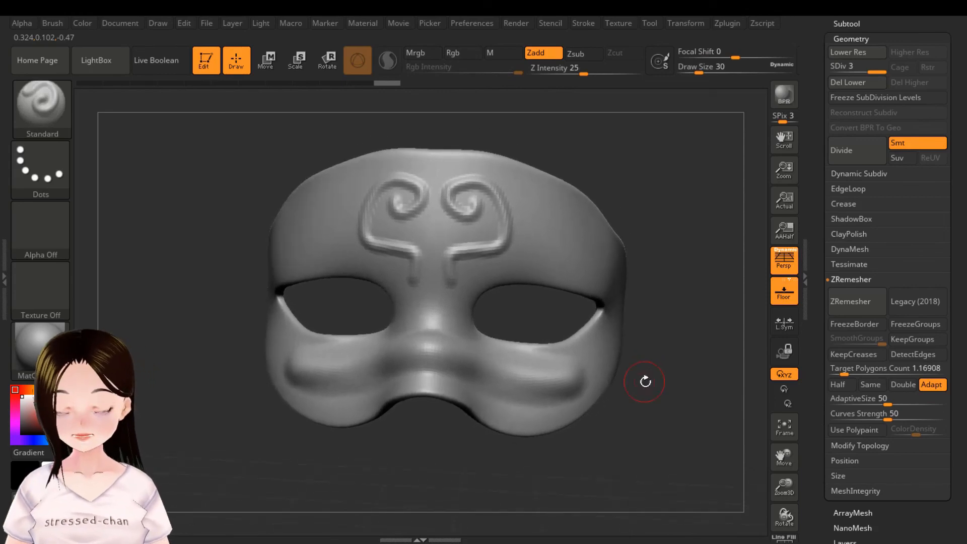